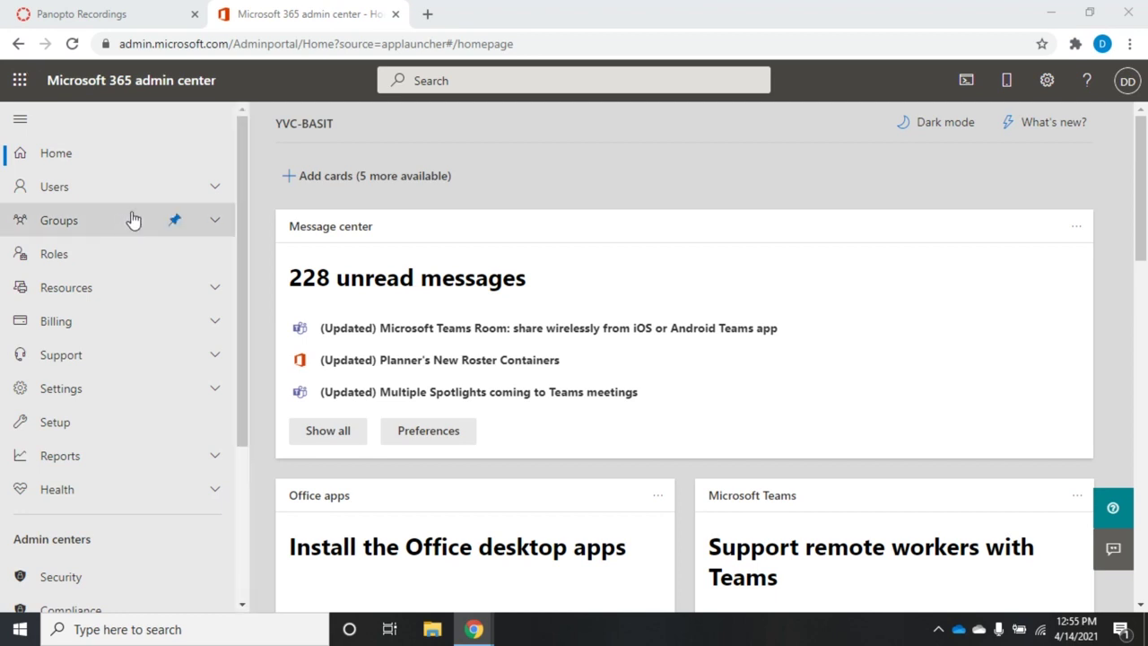
- Show the Active users list with its two users, one Business Standard and one unlicensed
click(209, 194)
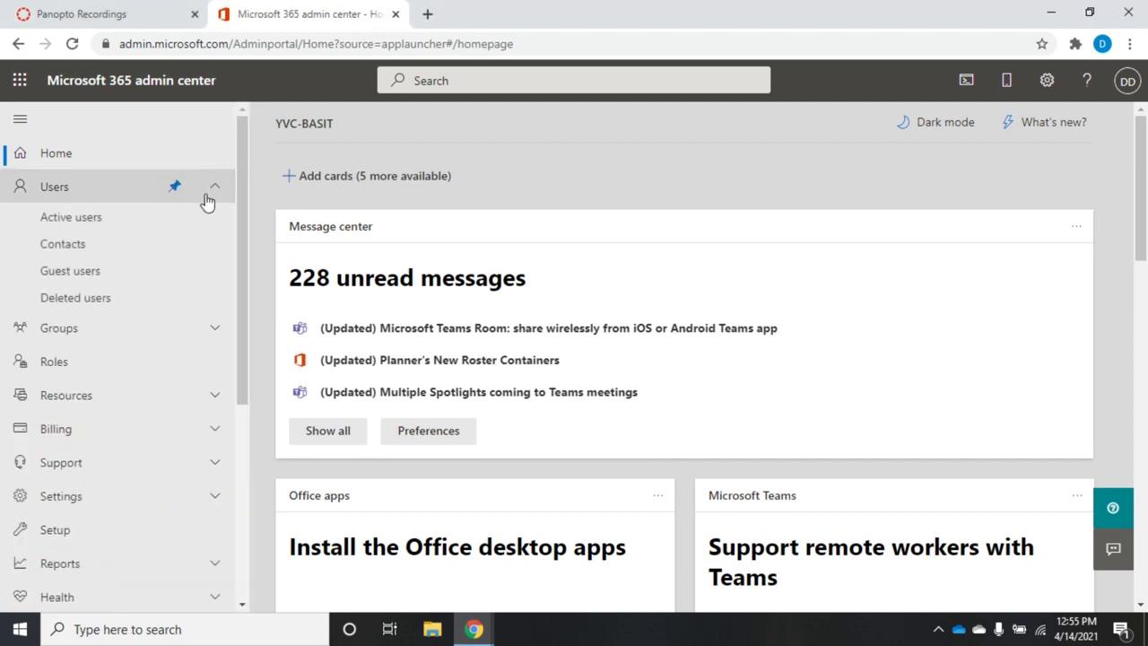
click(89, 223)
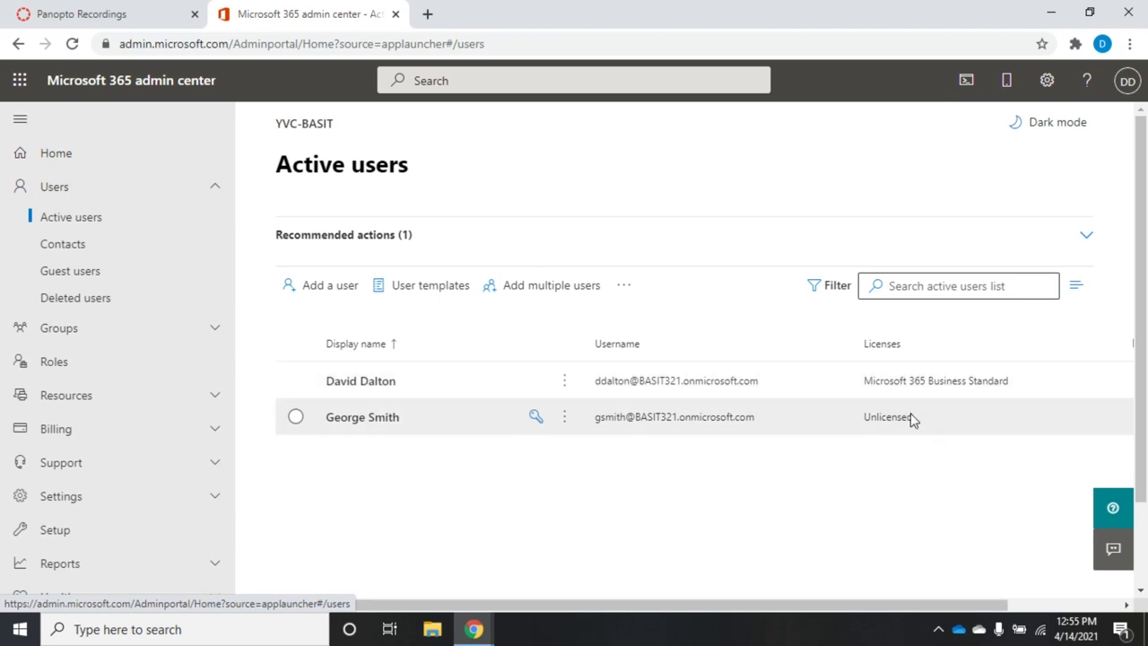
click(370, 422)
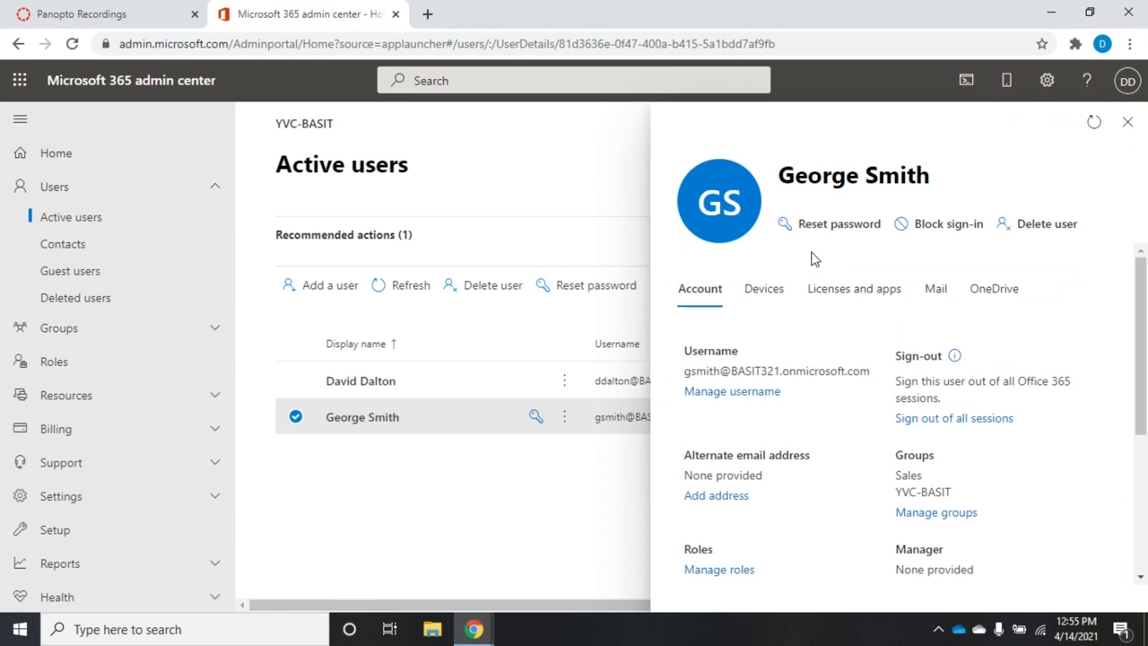
click(854, 294)
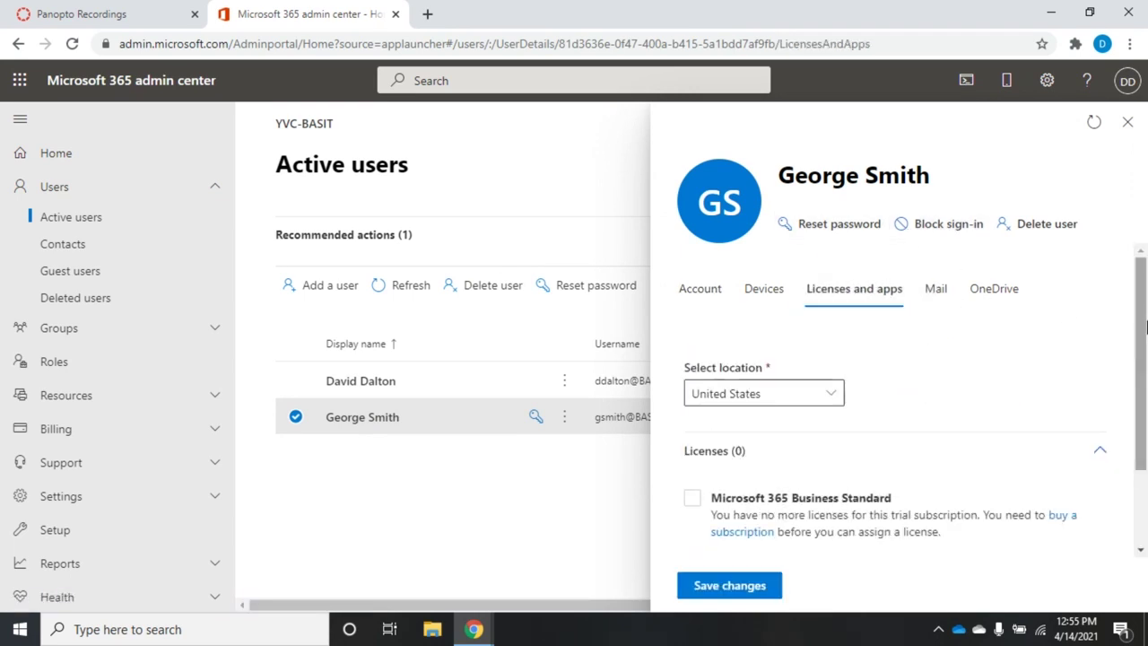
drag(1141, 332, 1144, 389)
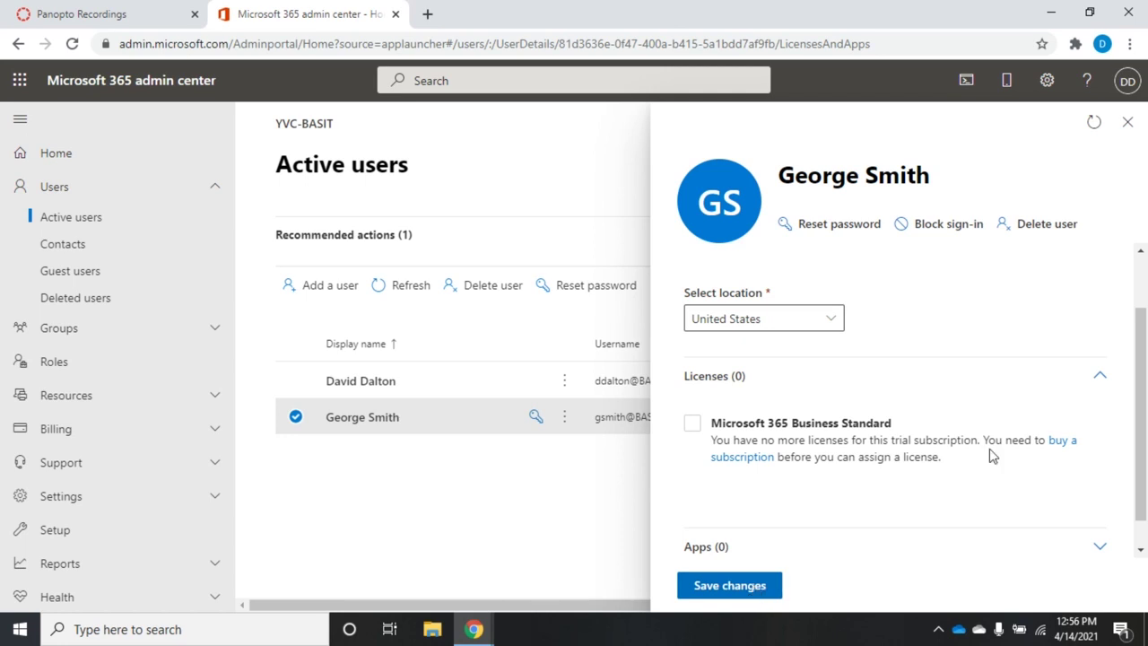
click(1128, 124)
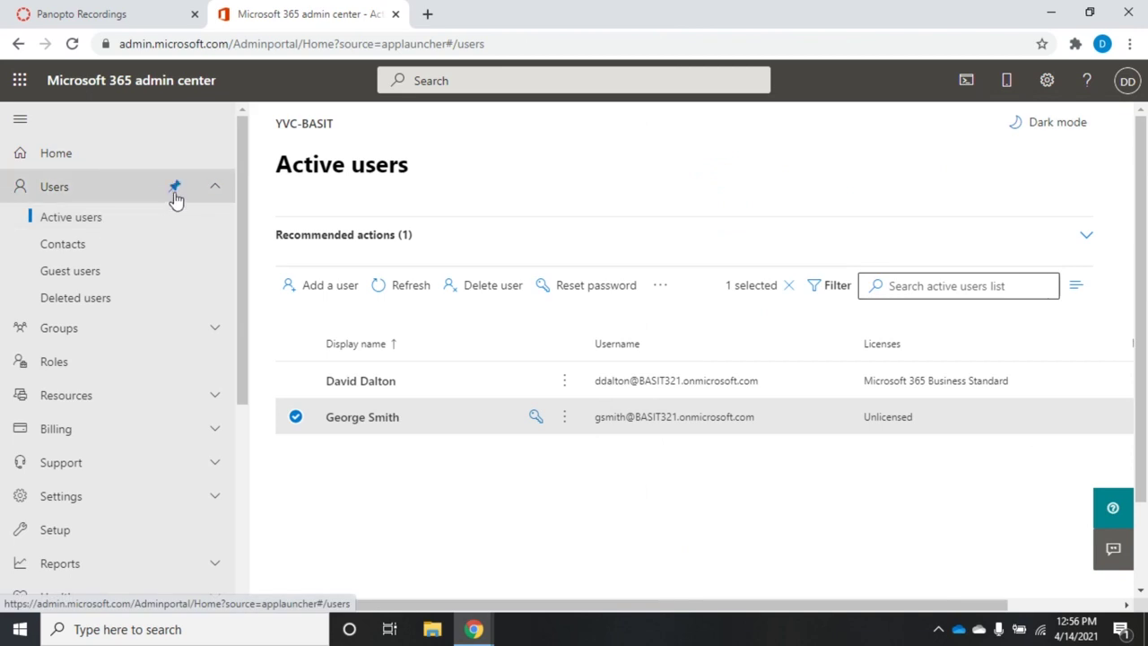
- Review the Global Administrator's mailbox permissions, email apps and forwarding settings, then close the panel
click(215, 190)
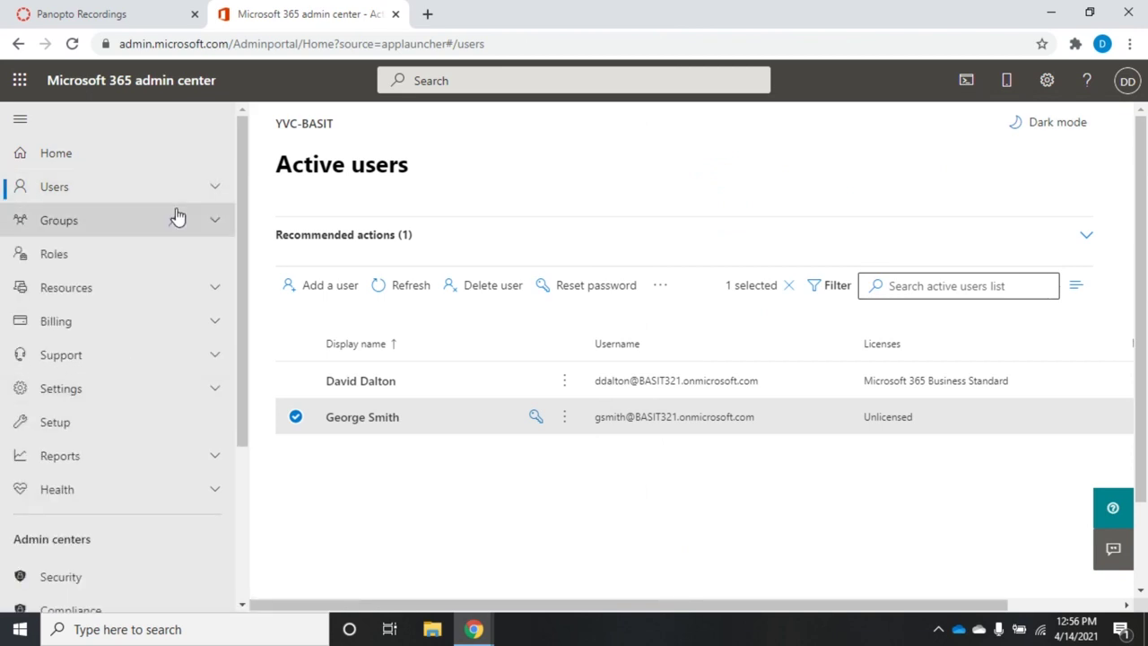
click(351, 385)
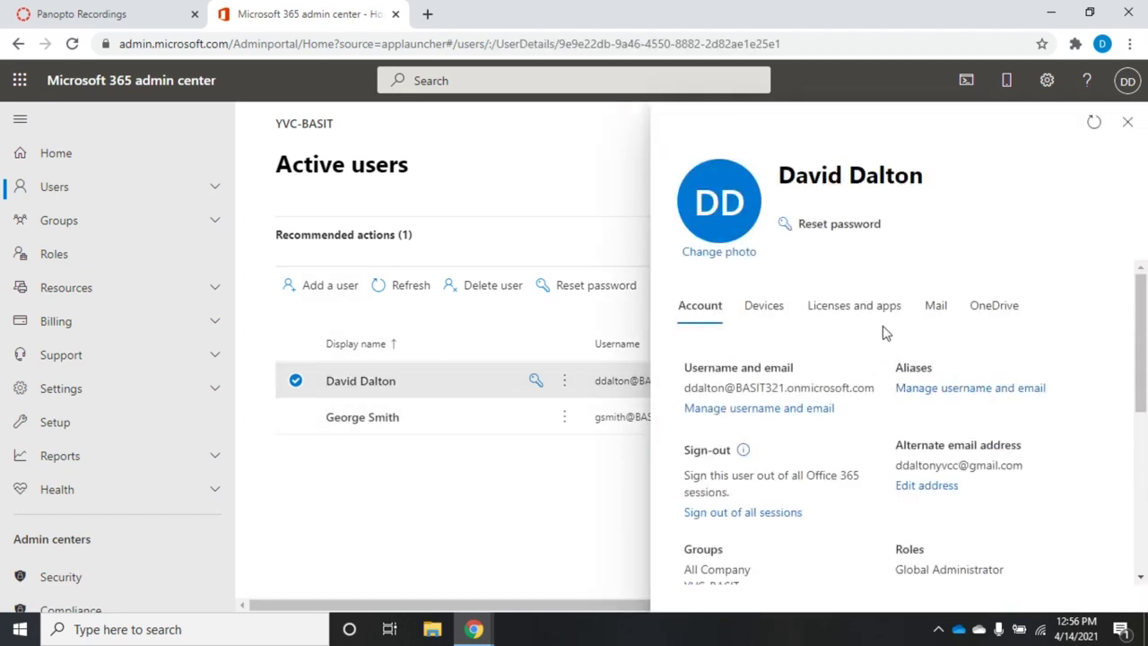
click(937, 307)
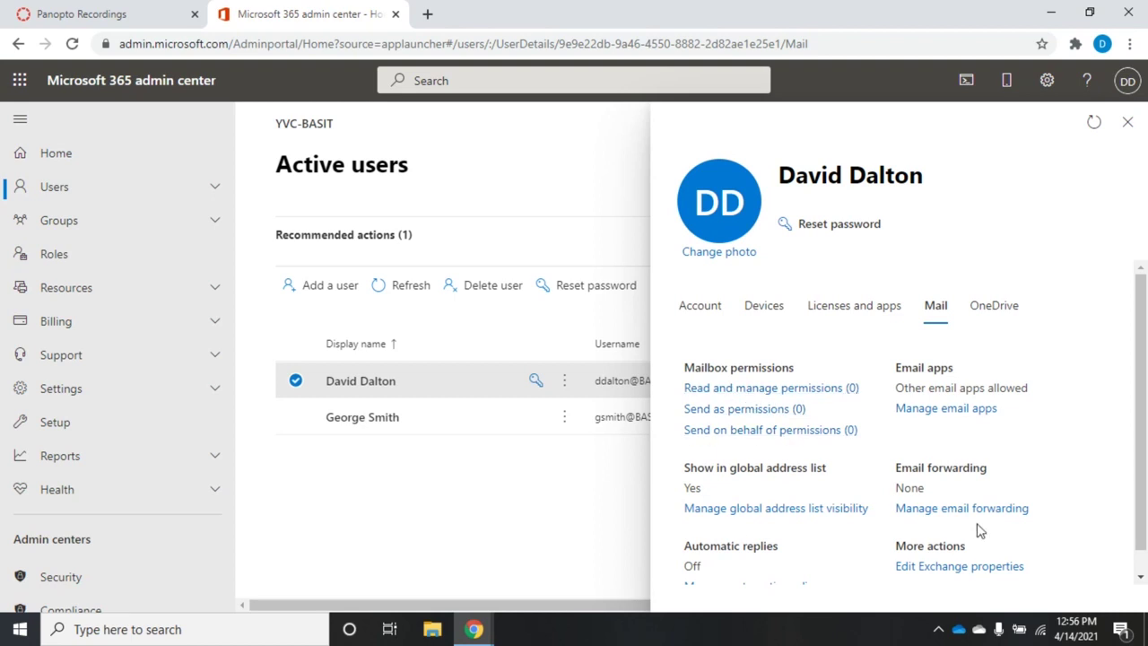
drag(1135, 335, 1141, 409)
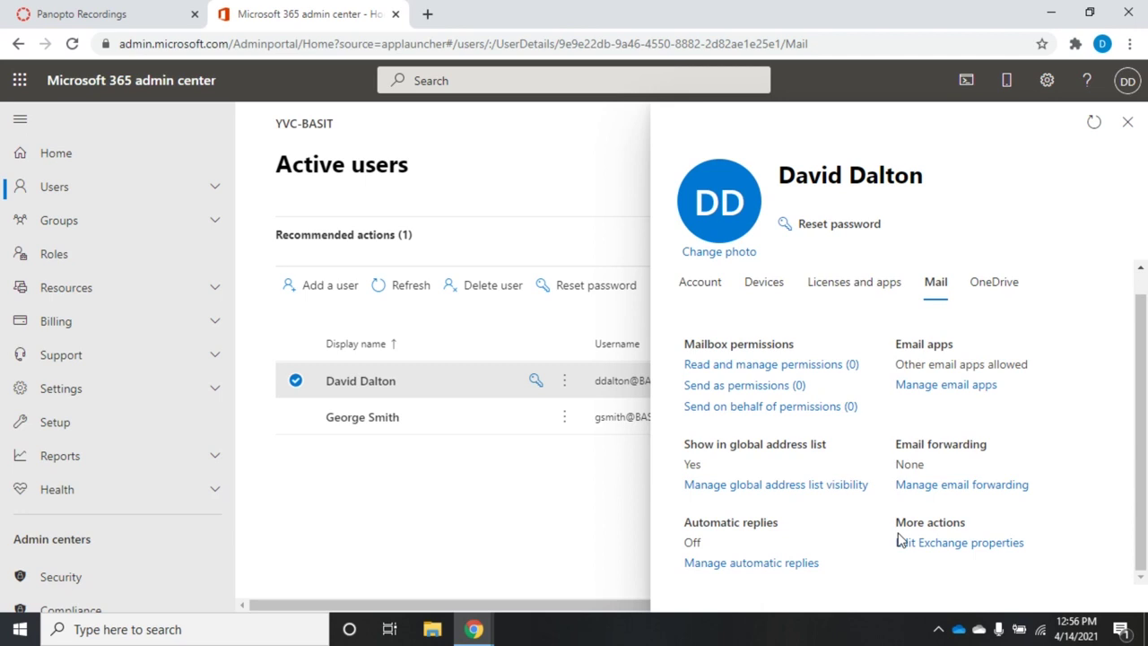
click(1127, 123)
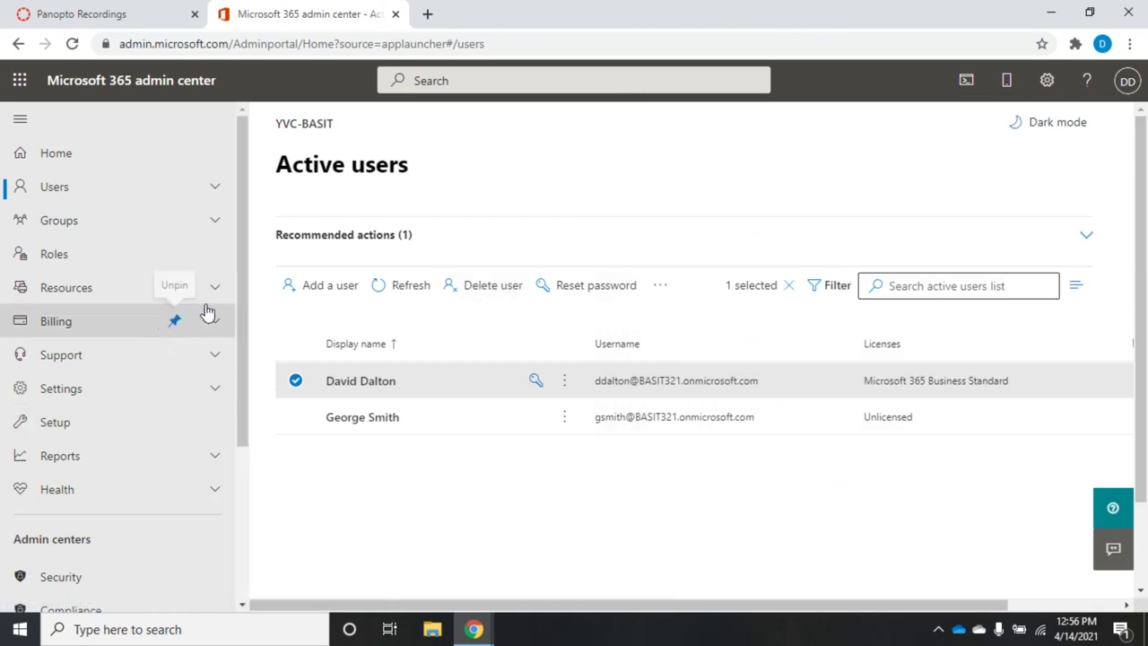
- Launch the Exchange admin center from the Admin centers section of the navigation
drag(238, 260, 266, 453)
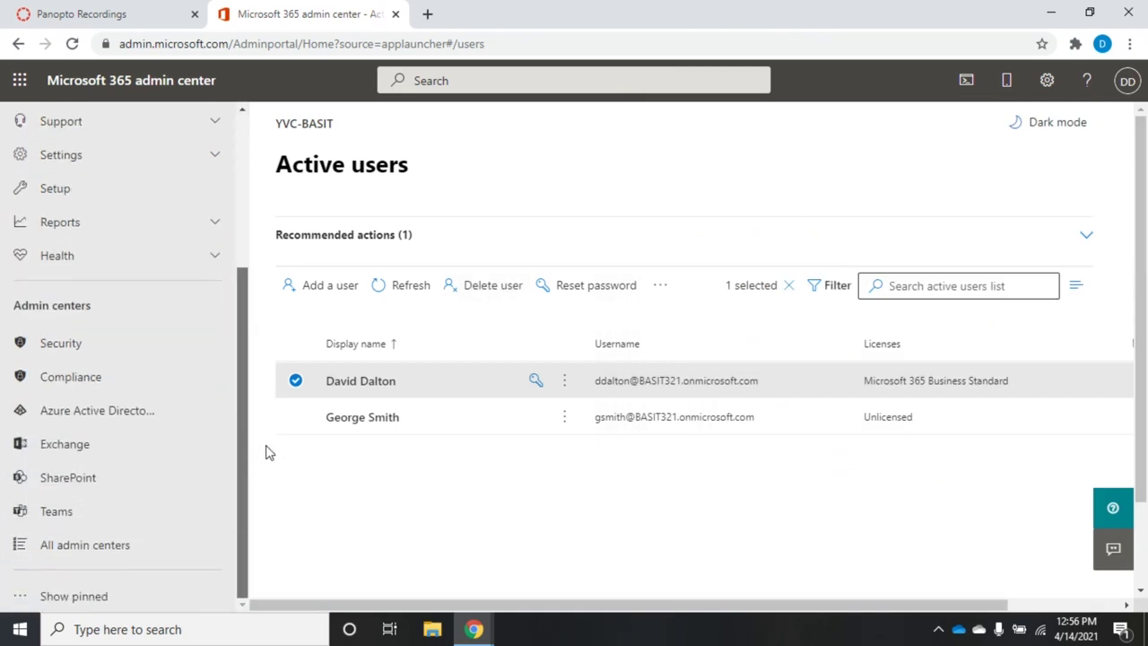
click(59, 448)
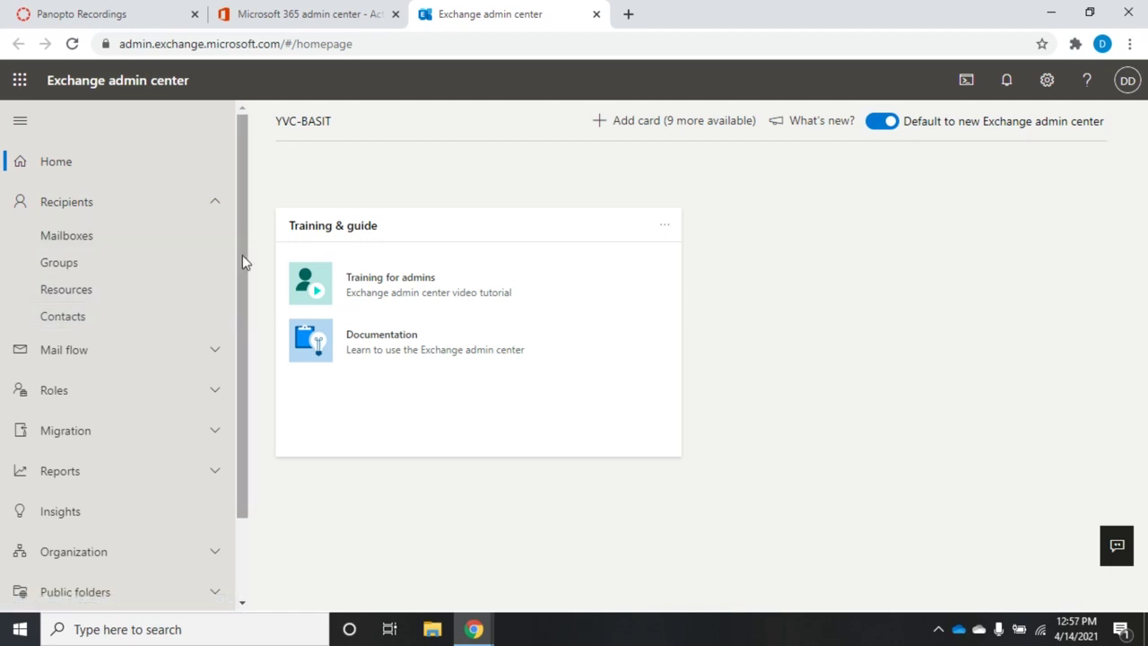
drag(242, 256, 251, 458)
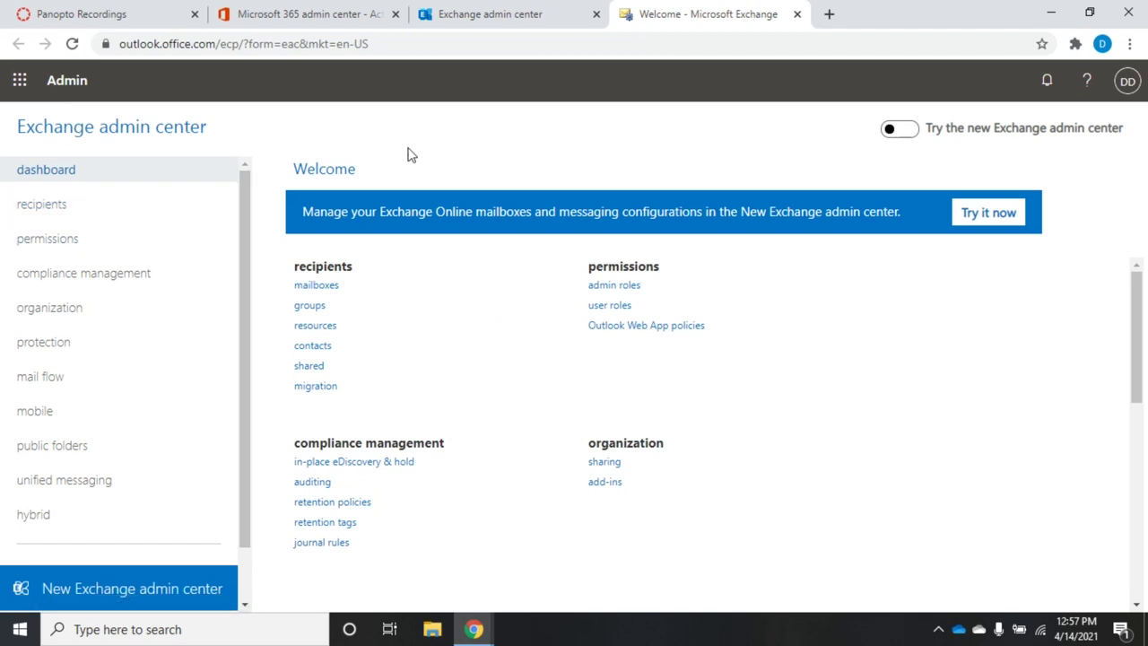
click(797, 15)
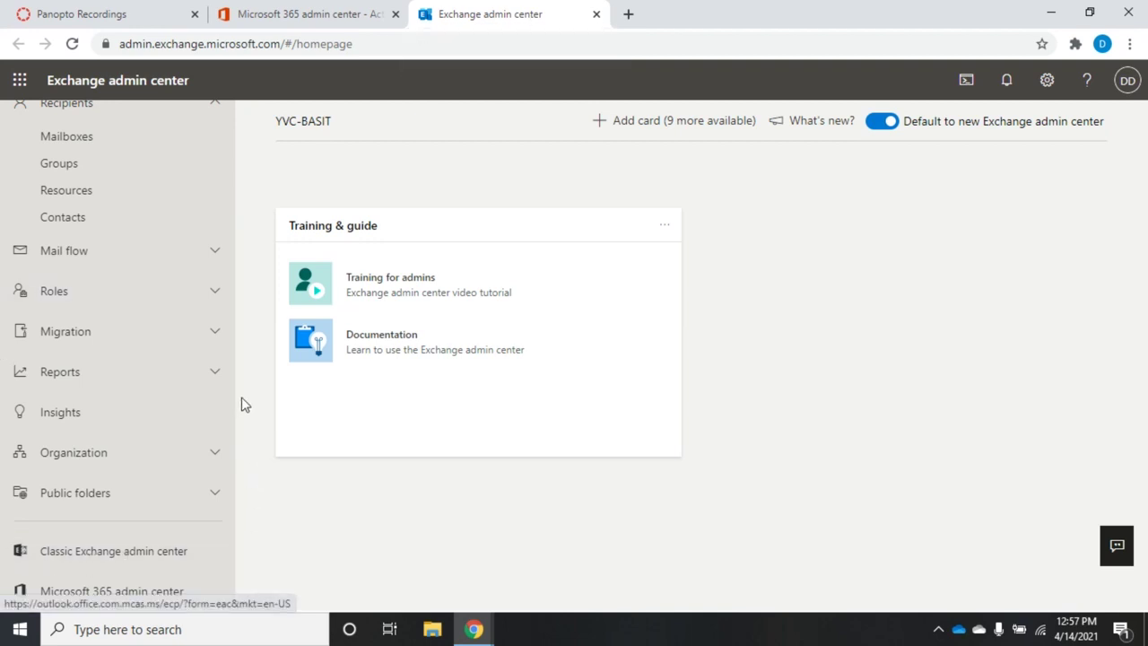
scroll(243, 414, up, 2)
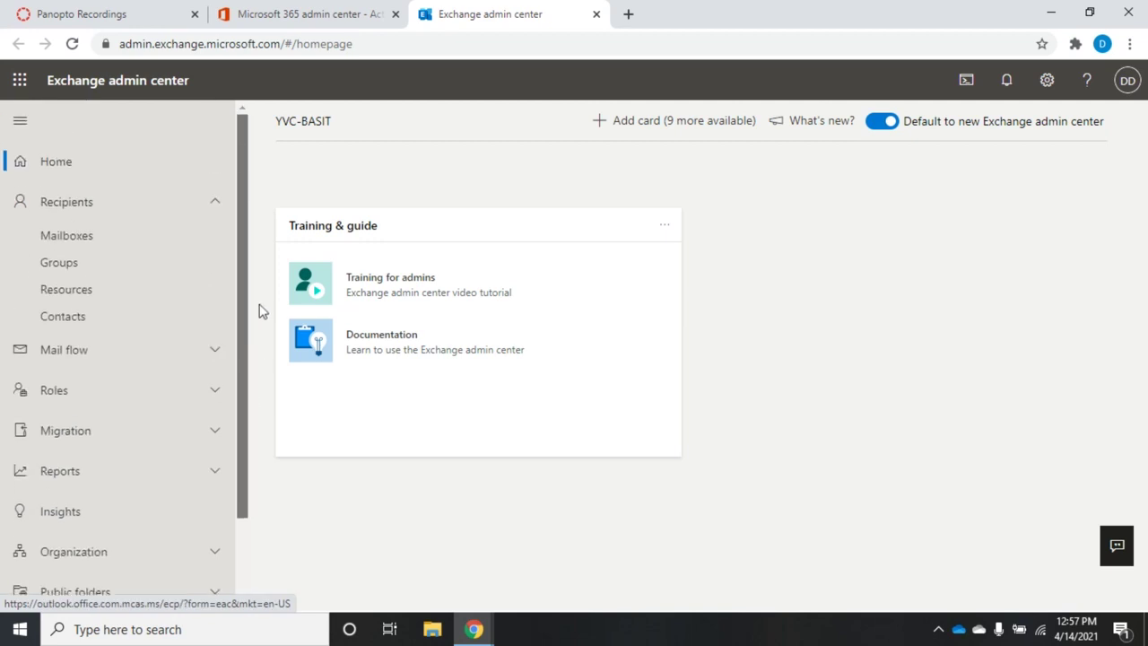
click(62, 236)
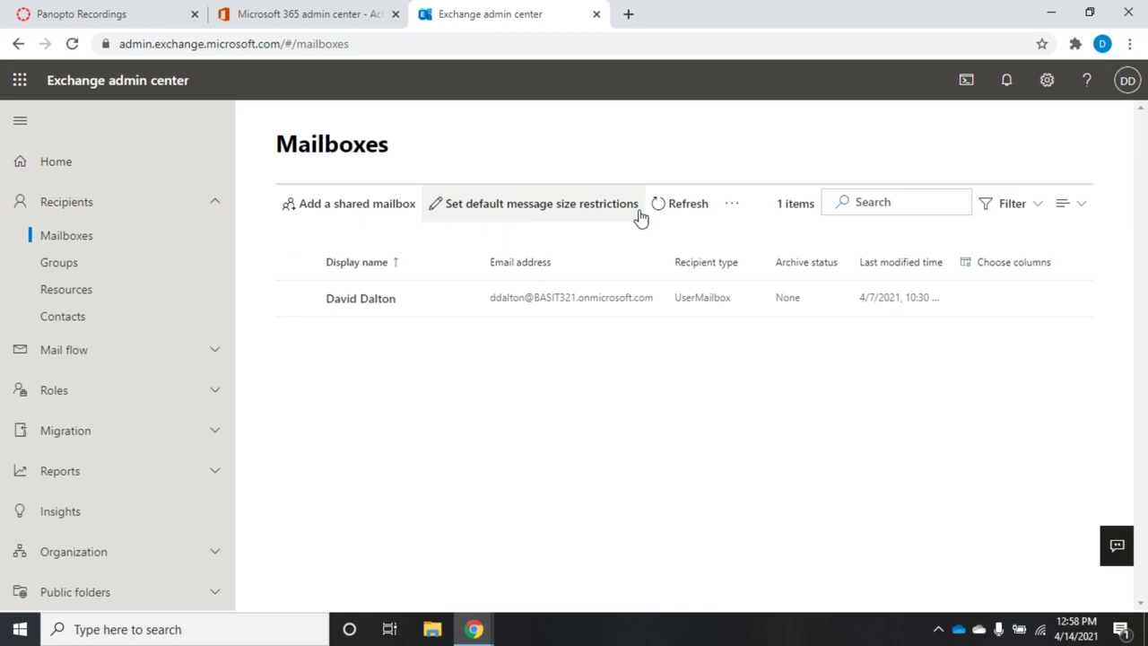
- Check the extra list actions, then open the single user mailbox's details pane
click(734, 208)
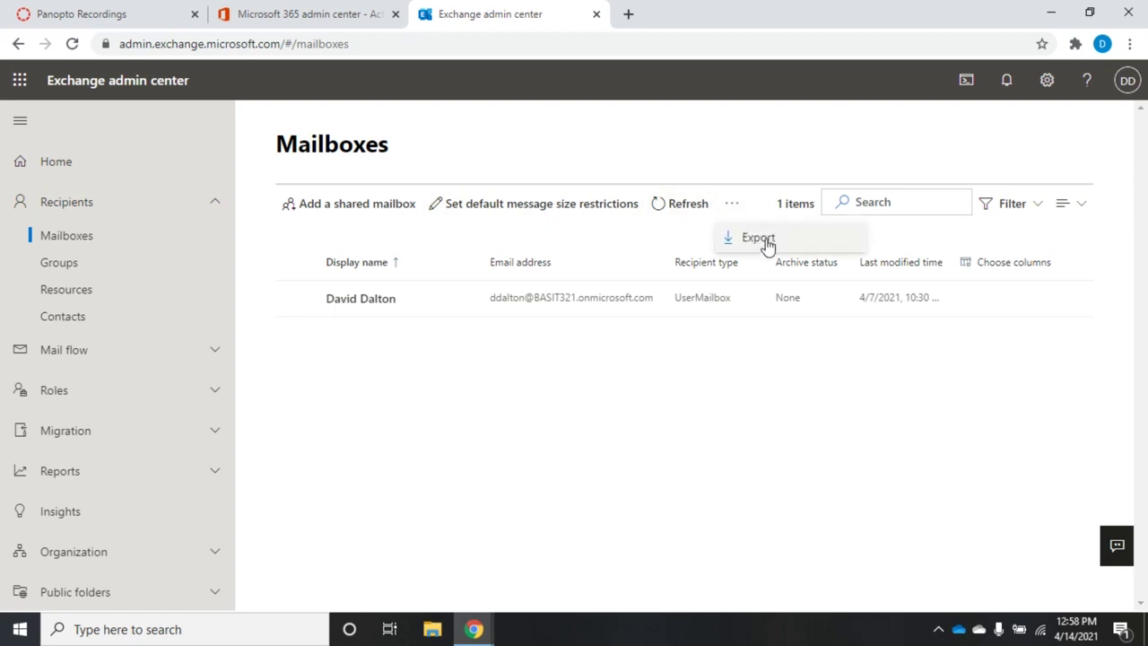
click(619, 355)
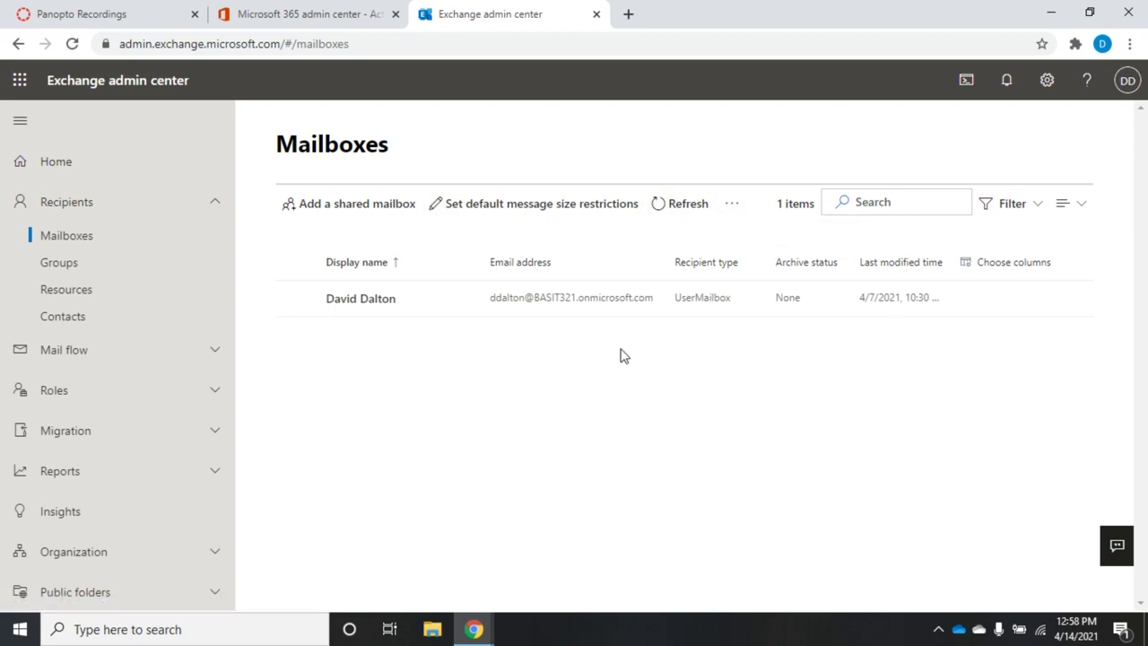
click(364, 301)
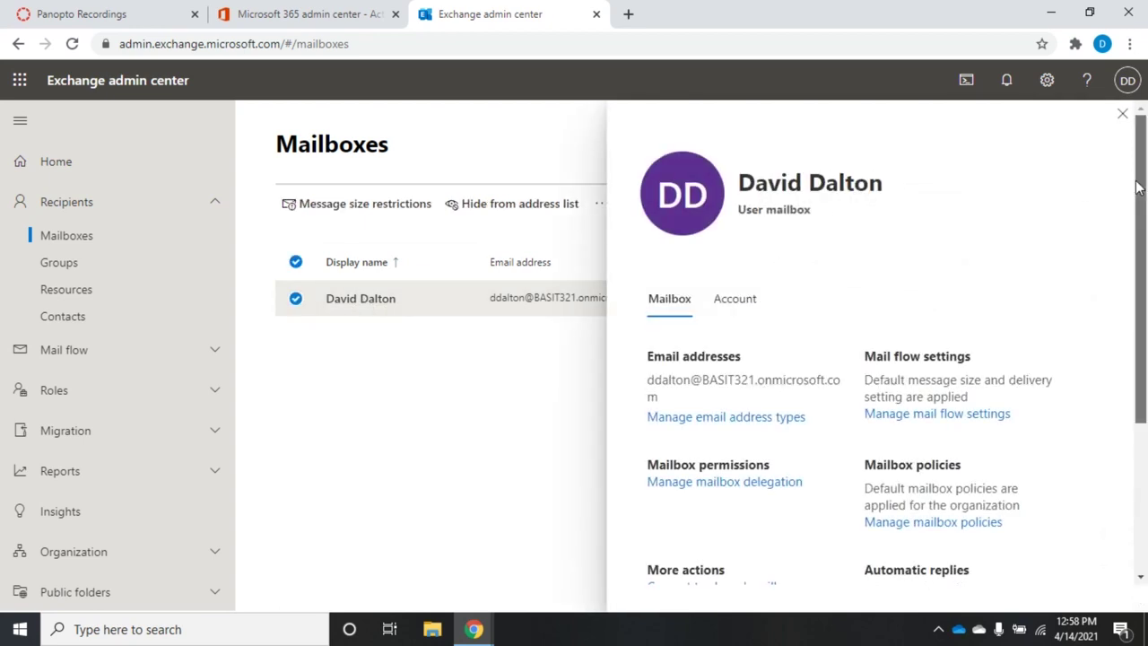
- Show the mailbox's email address types: SIP, SPO and SMTP addresses
scroll(1136, 188, down, 2)
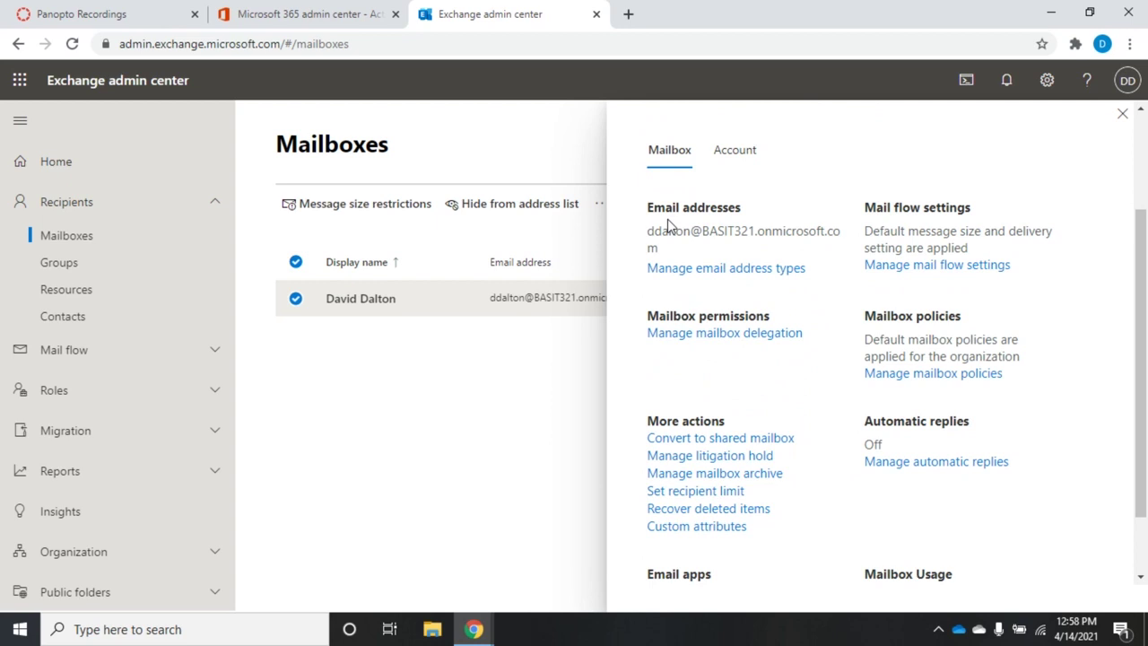
click(743, 269)
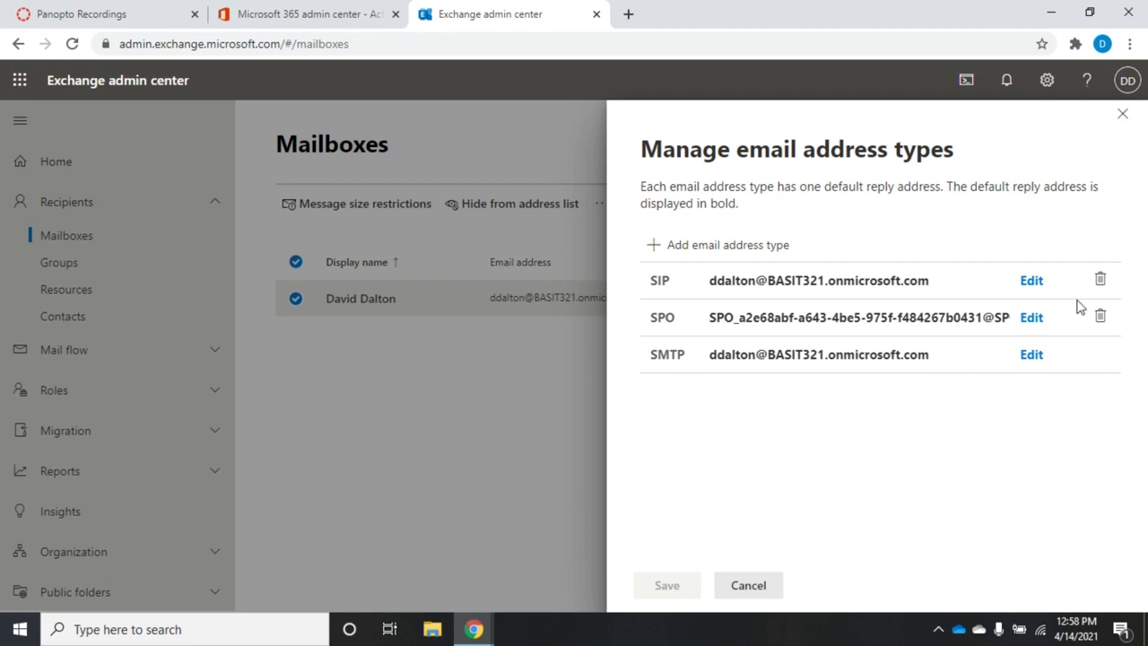
- Start adding an email address type, then cancel out with the single primary address unchanged
click(660, 247)
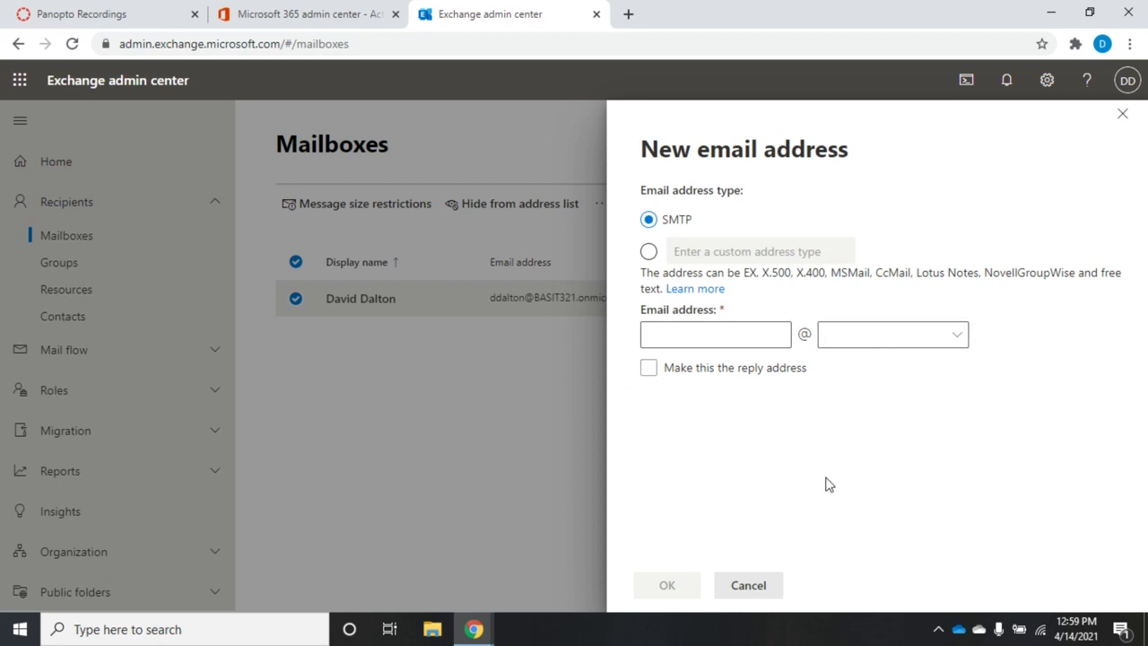
click(745, 596)
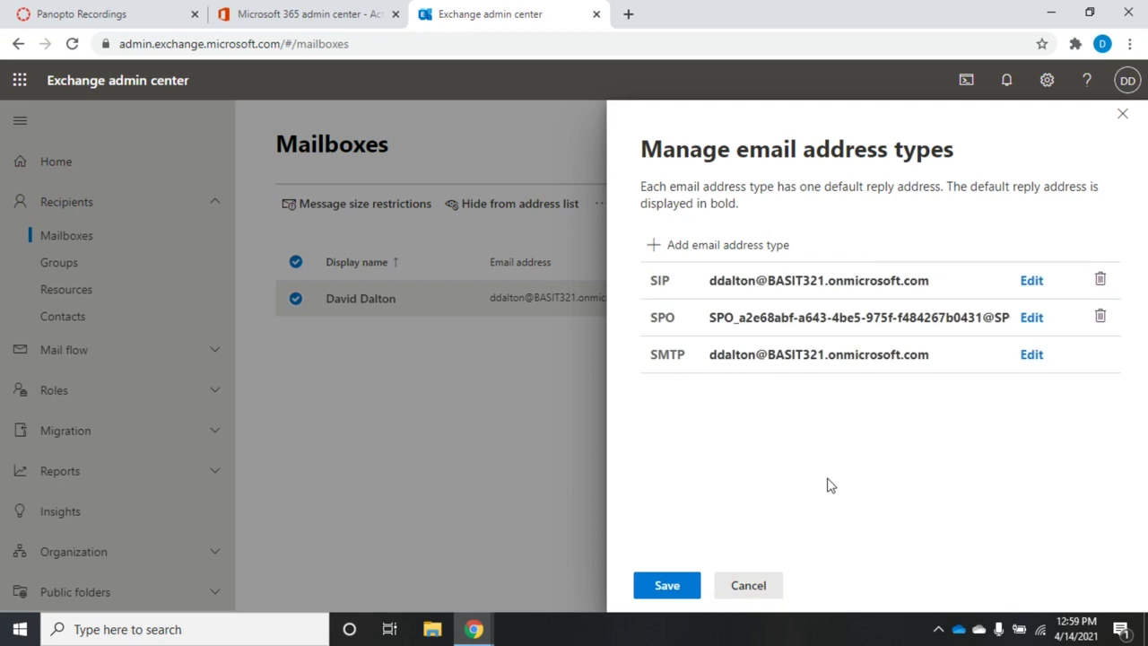
click(739, 590)
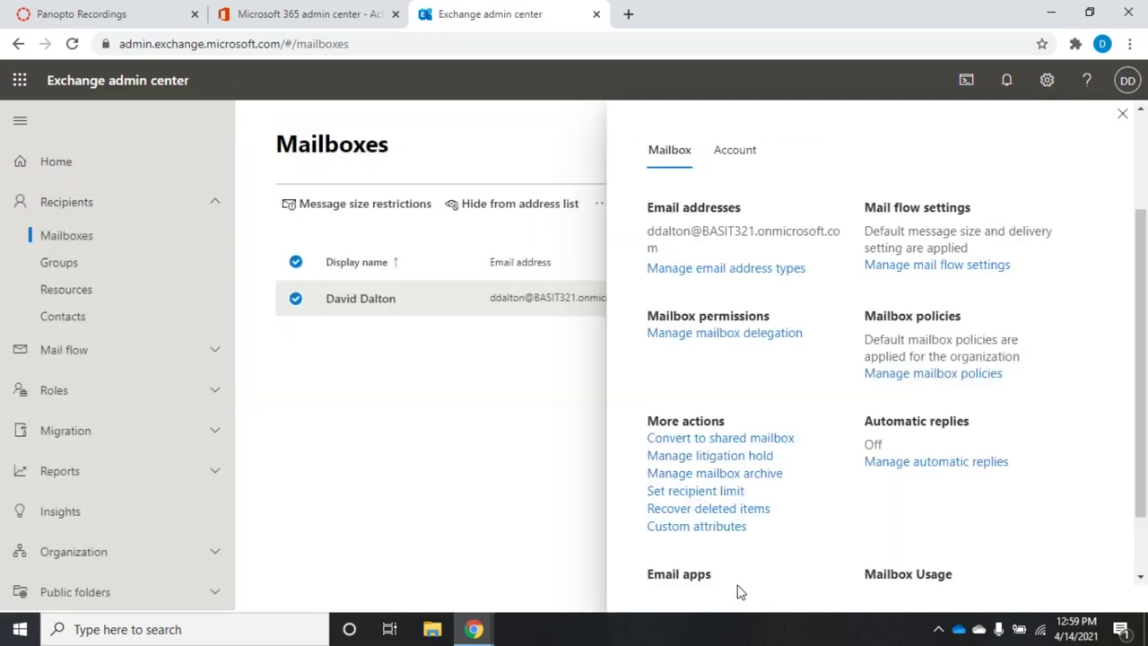
click(692, 336)
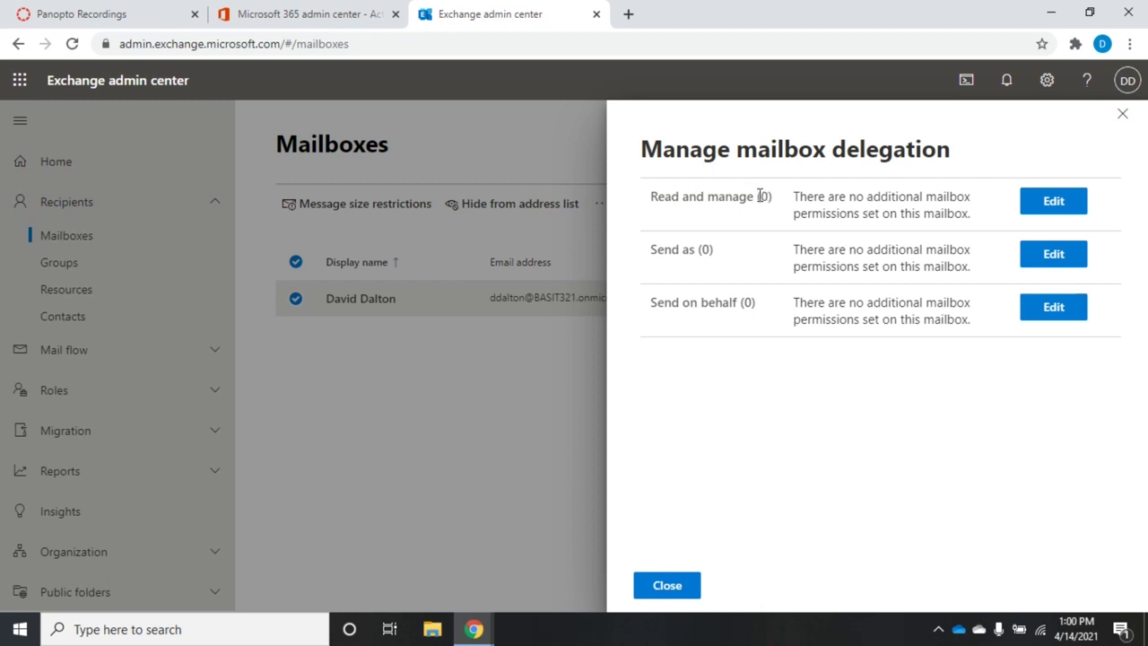
drag(758, 195, 776, 199)
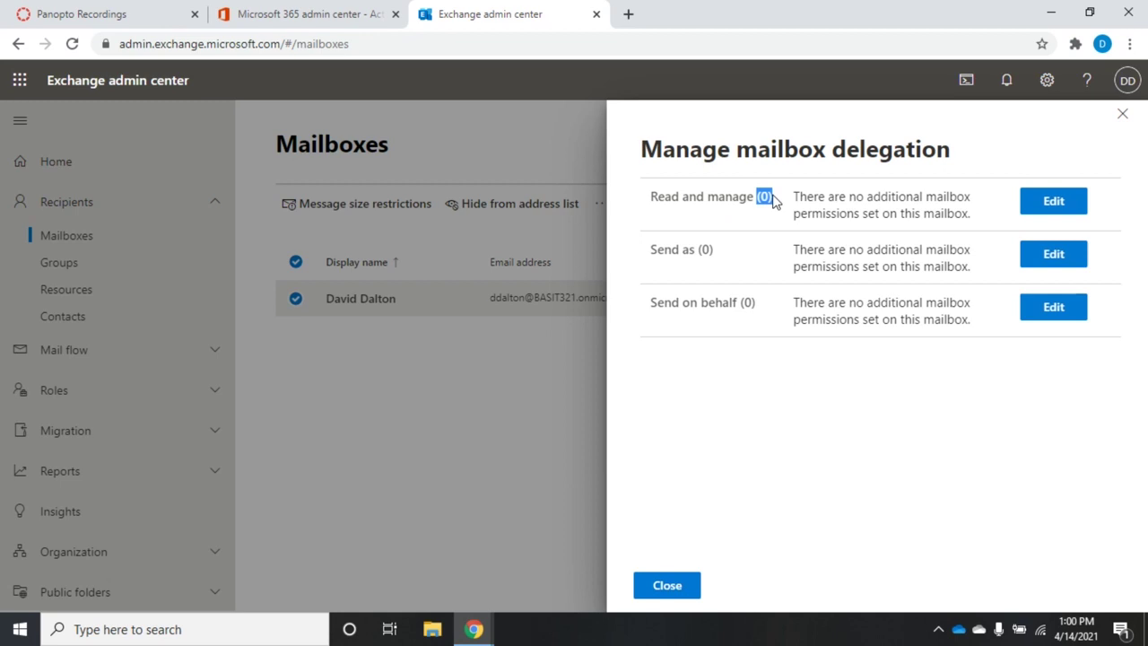
click(1056, 202)
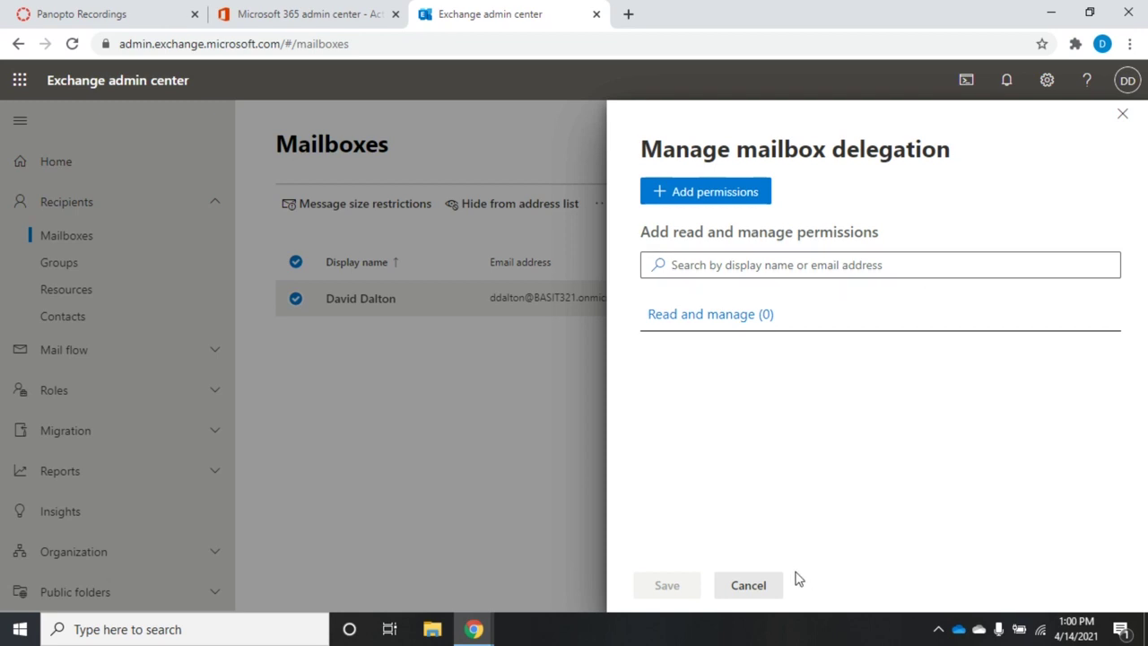
click(750, 587)
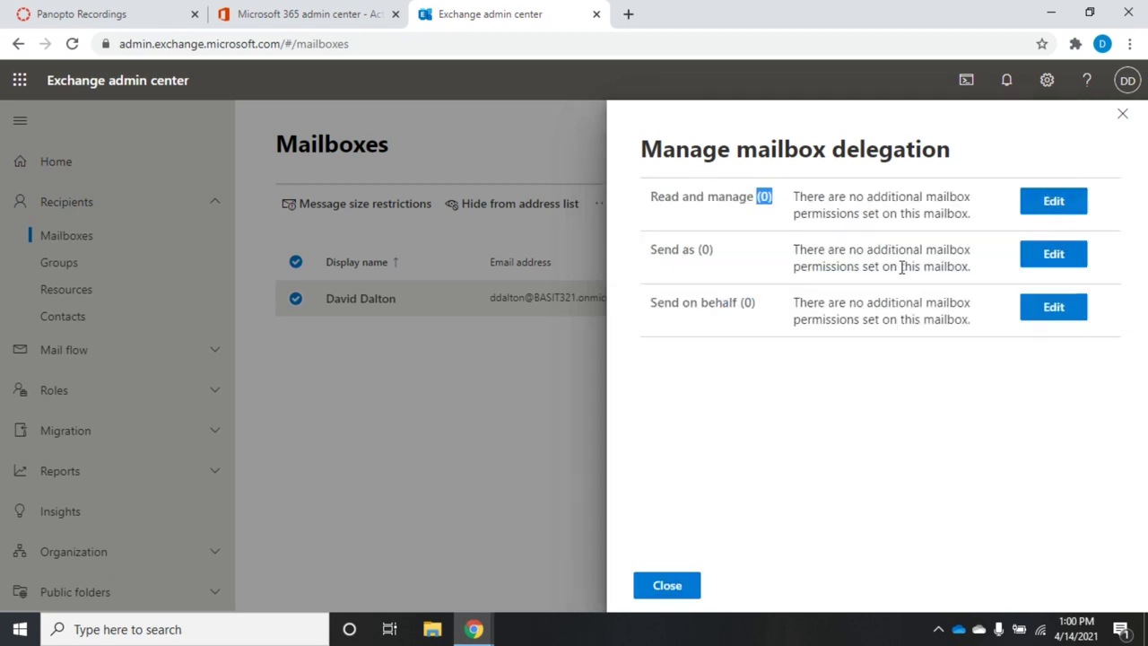
click(869, 215)
click(664, 588)
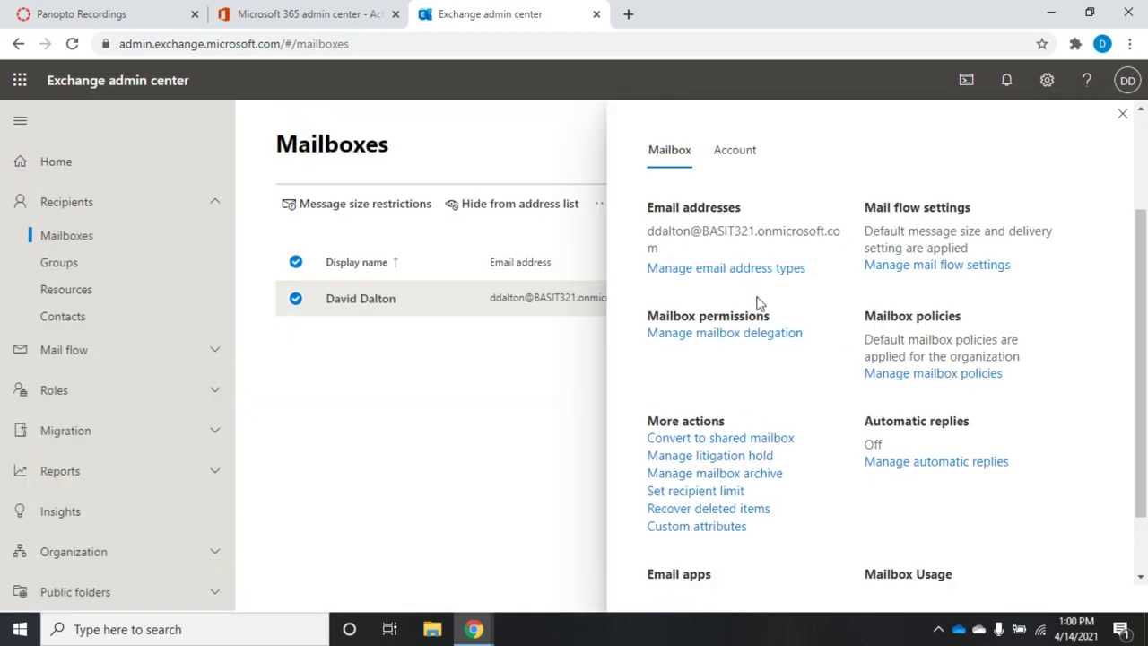
- Show the mailbox's email apps settings, with all six apps including IMAP and POP3 enabled
scroll(1145, 255, down, 2)
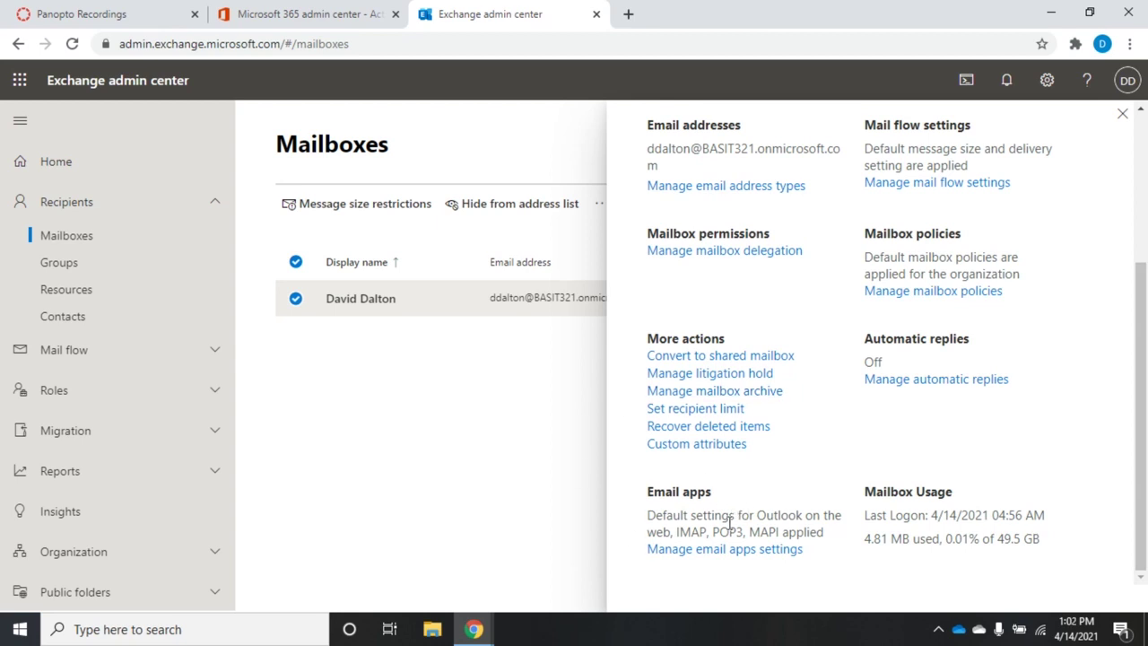
click(682, 550)
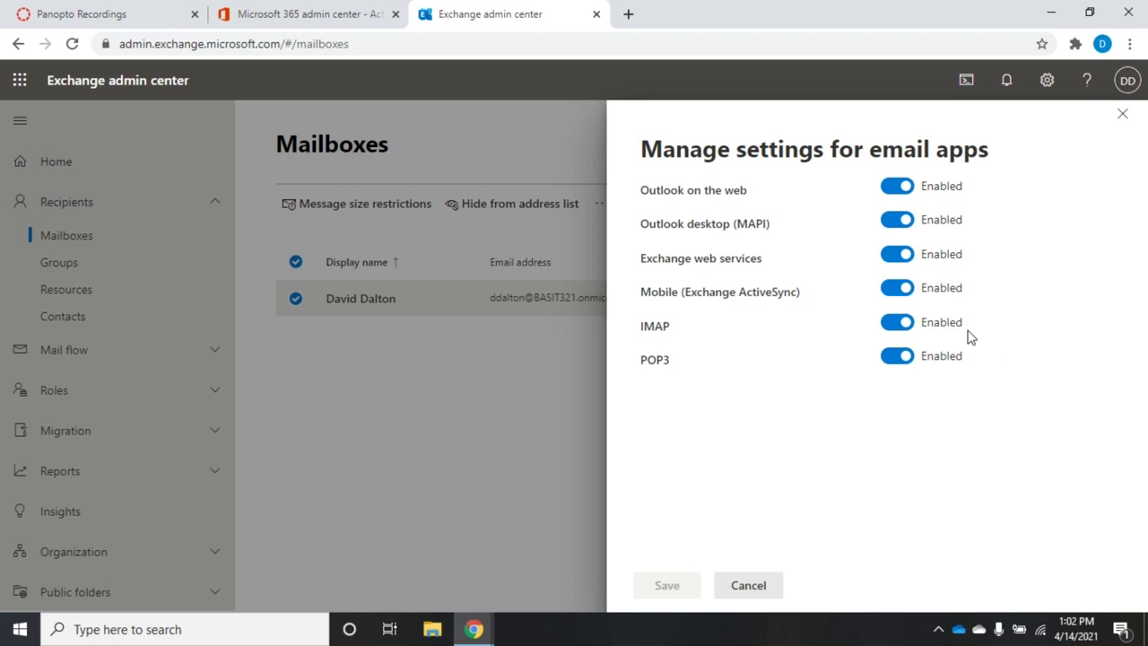
- Disable IMAP, POP3 and Exchange web services for the mailbox and save the change
click(892, 325)
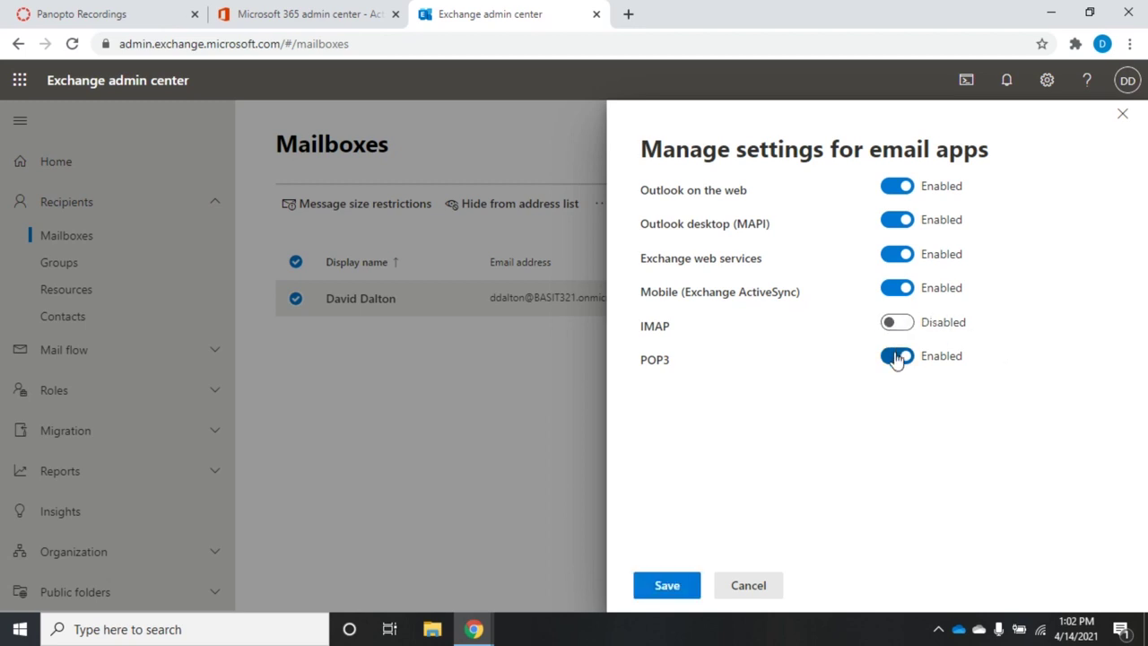
click(893, 356)
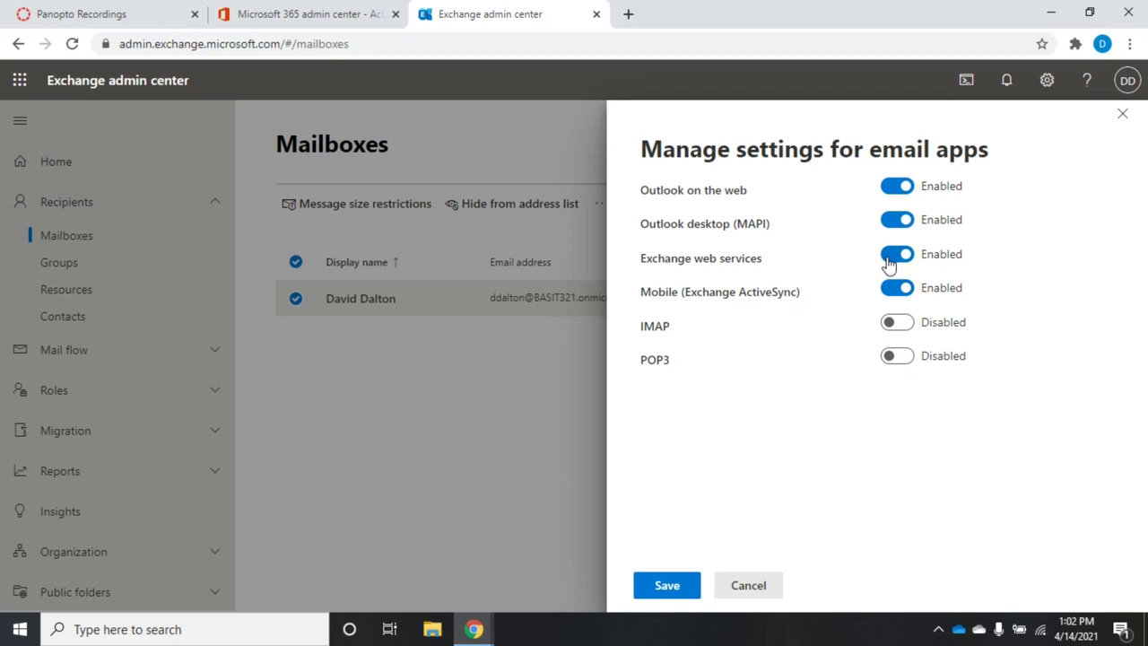
click(887, 256)
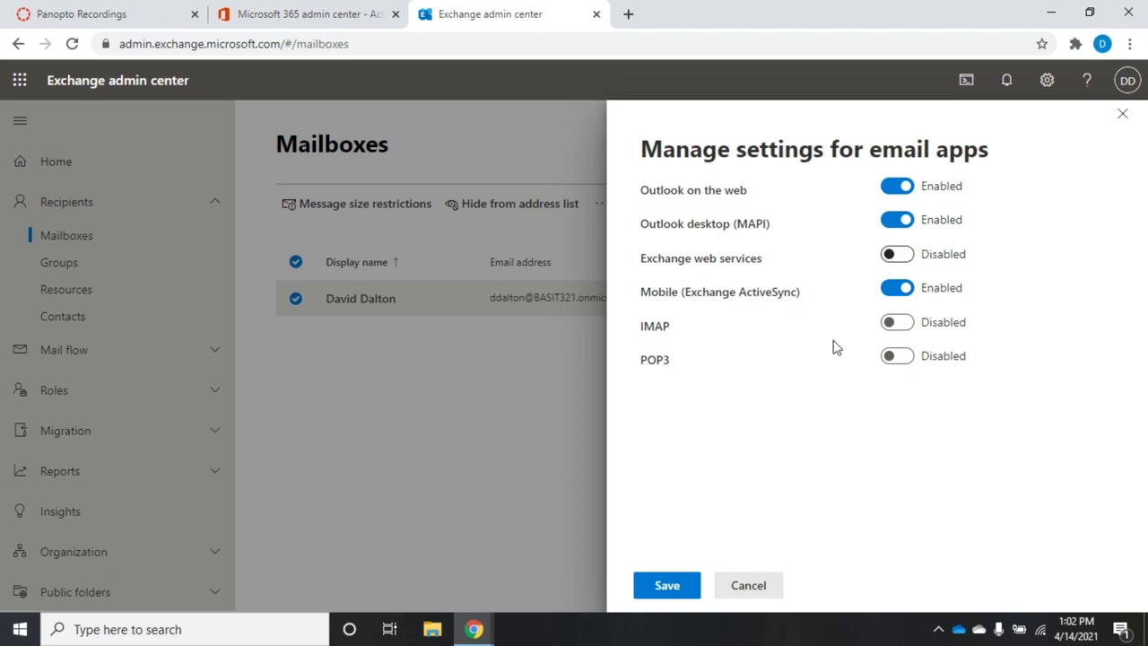
click(671, 588)
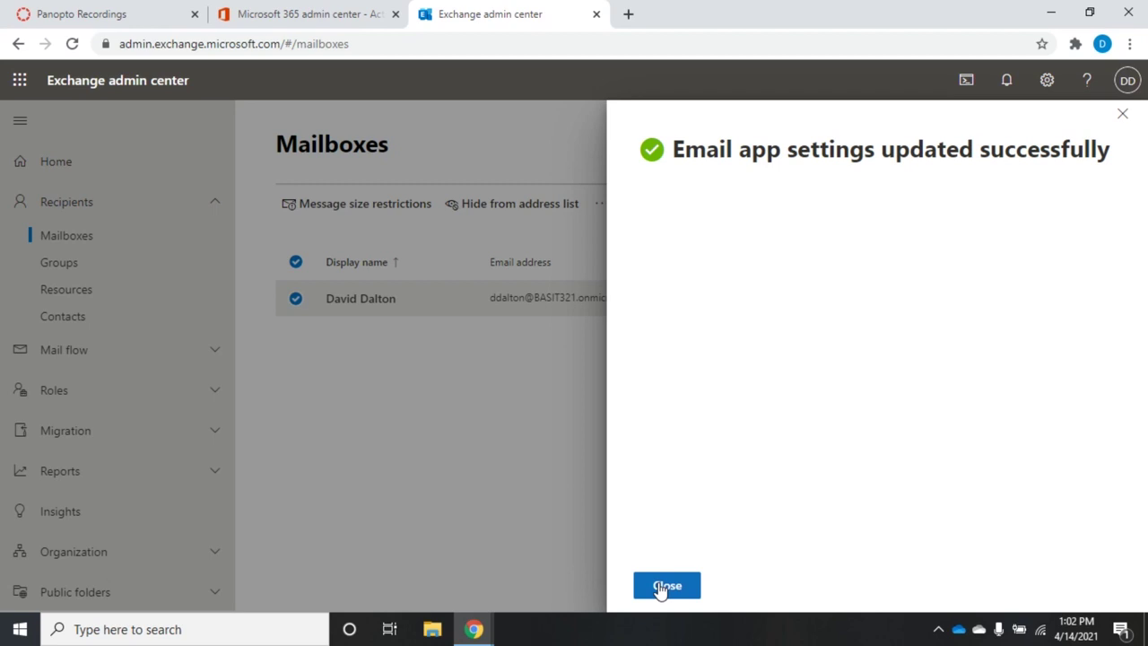
click(664, 586)
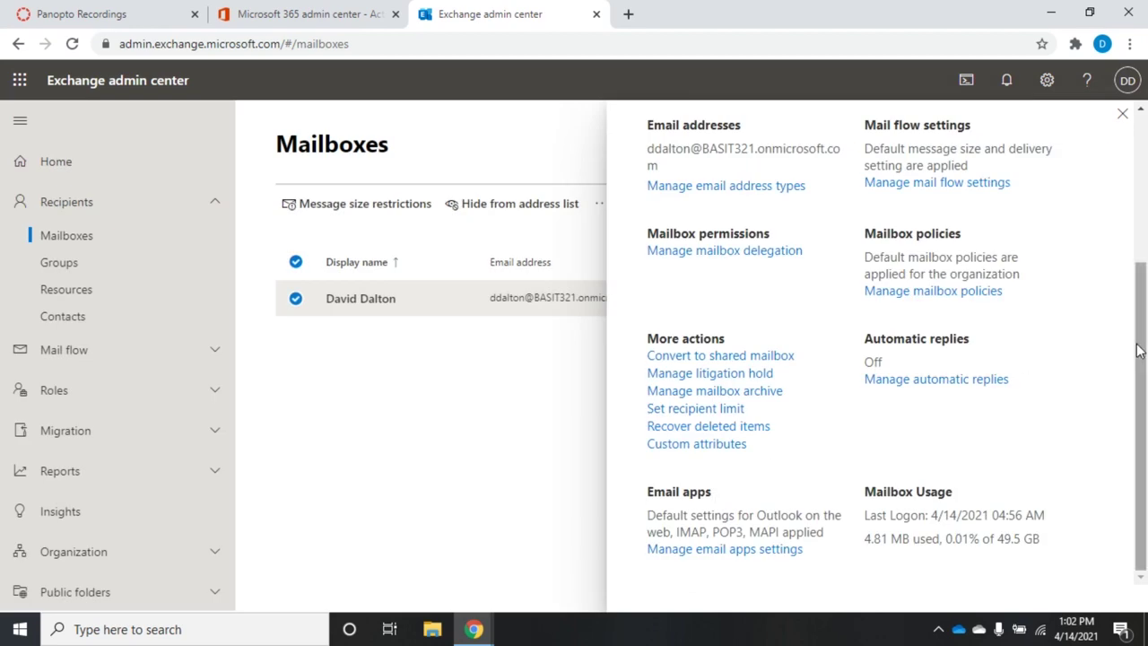
- Show the mailbox's mail flow settings: no forwarding, 35840/36864 kB size limits, default delivery restrictions
scroll(1140, 319, up, 3)
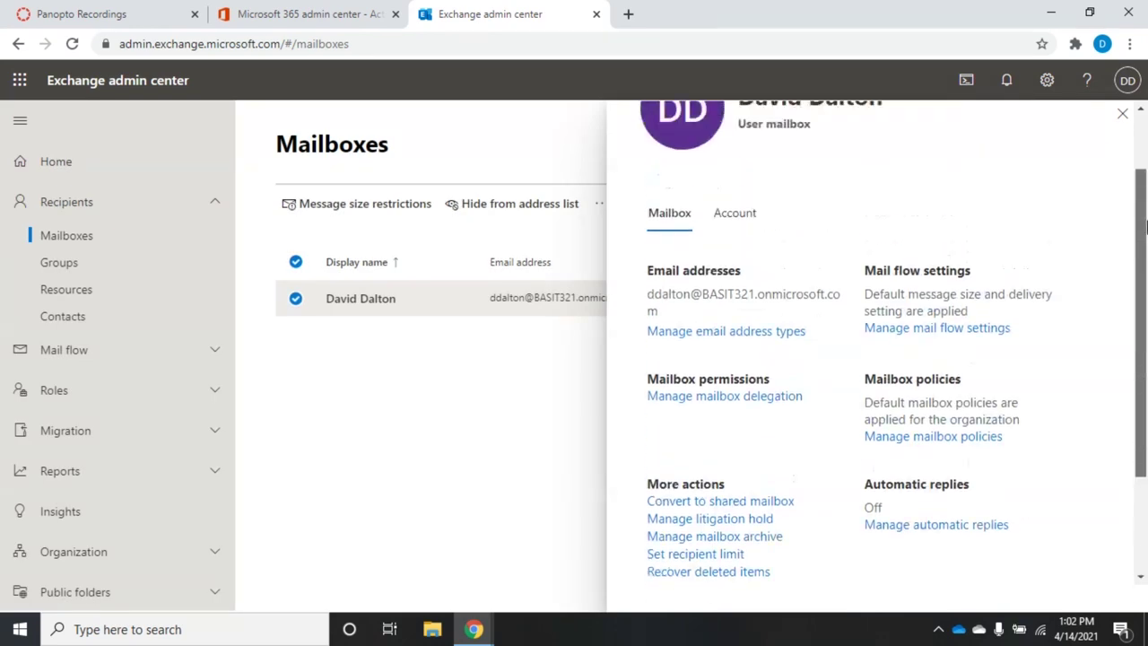
scroll(995, 184, down, 2)
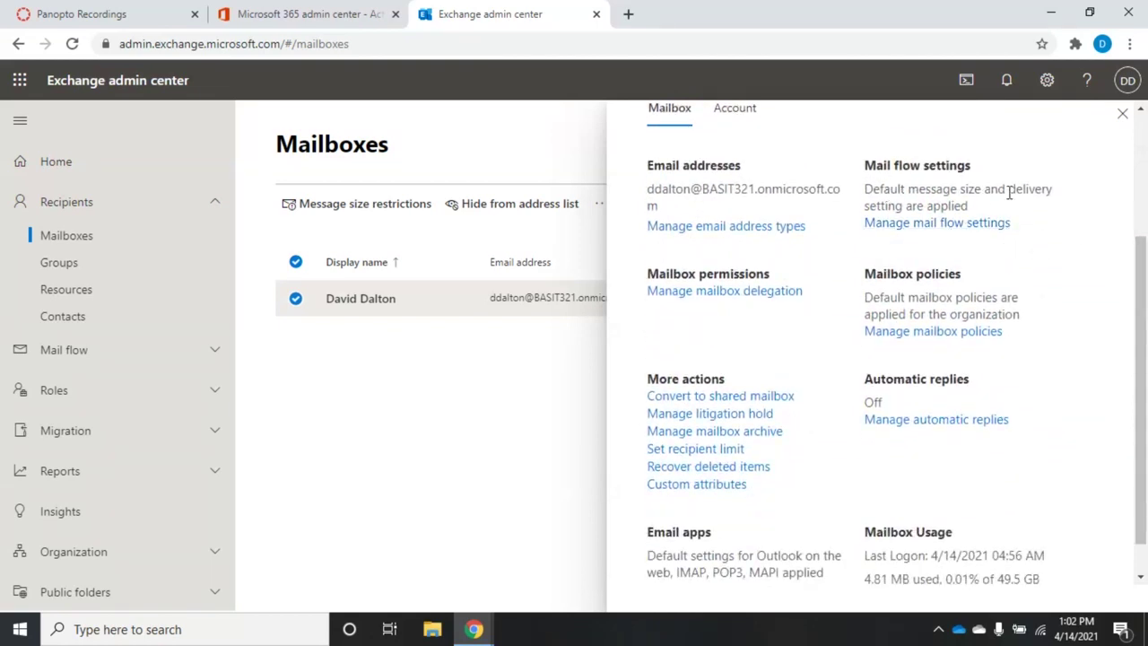
click(890, 224)
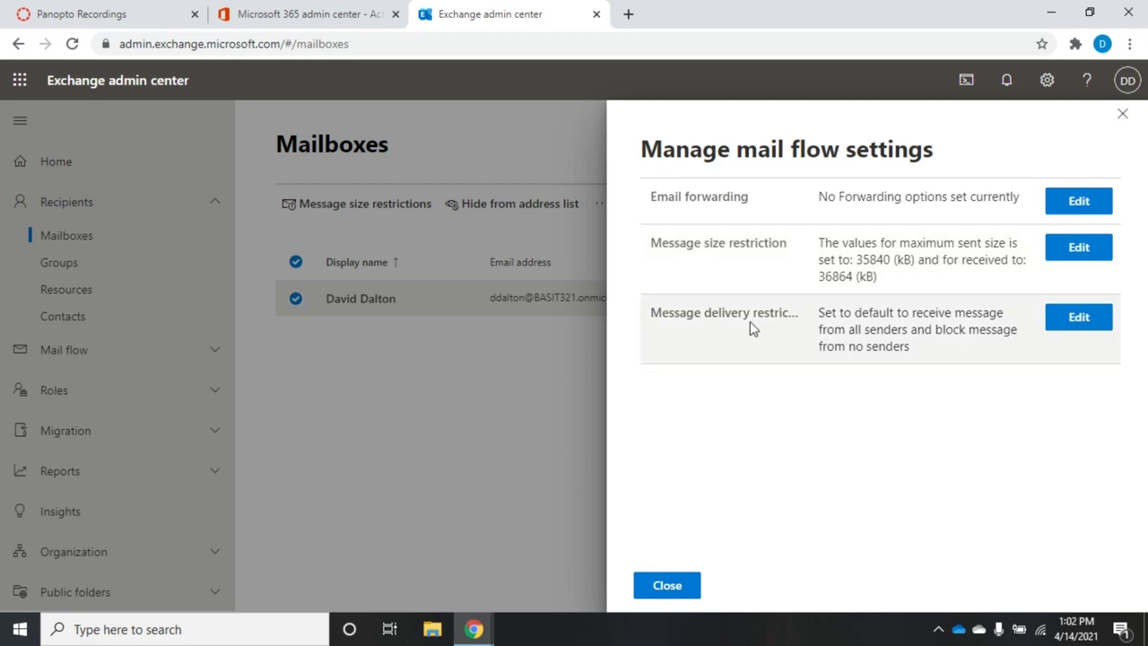
- Set the mailbox to accept messages only from Selected senders, without adding any sender yet
click(1087, 324)
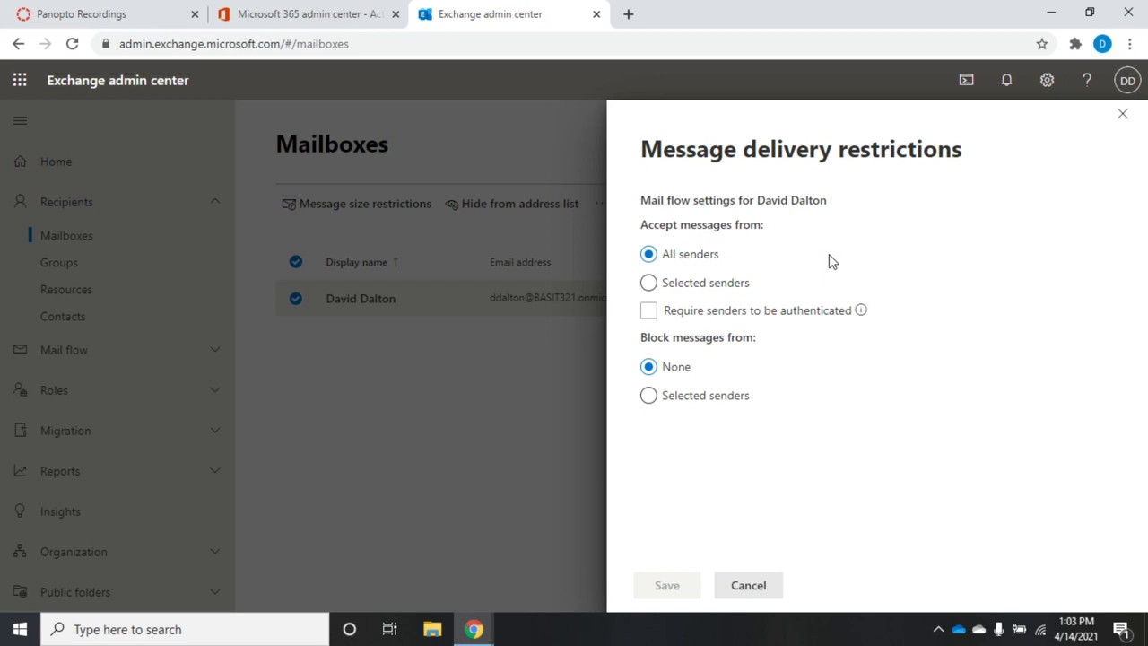
click(664, 293)
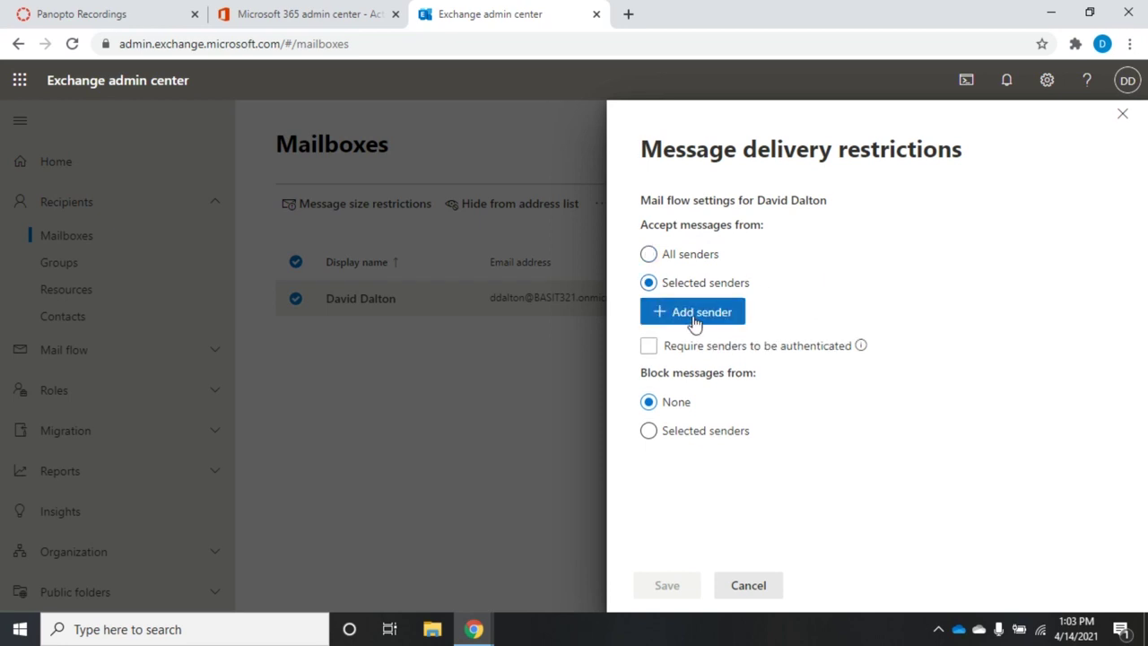
click(695, 314)
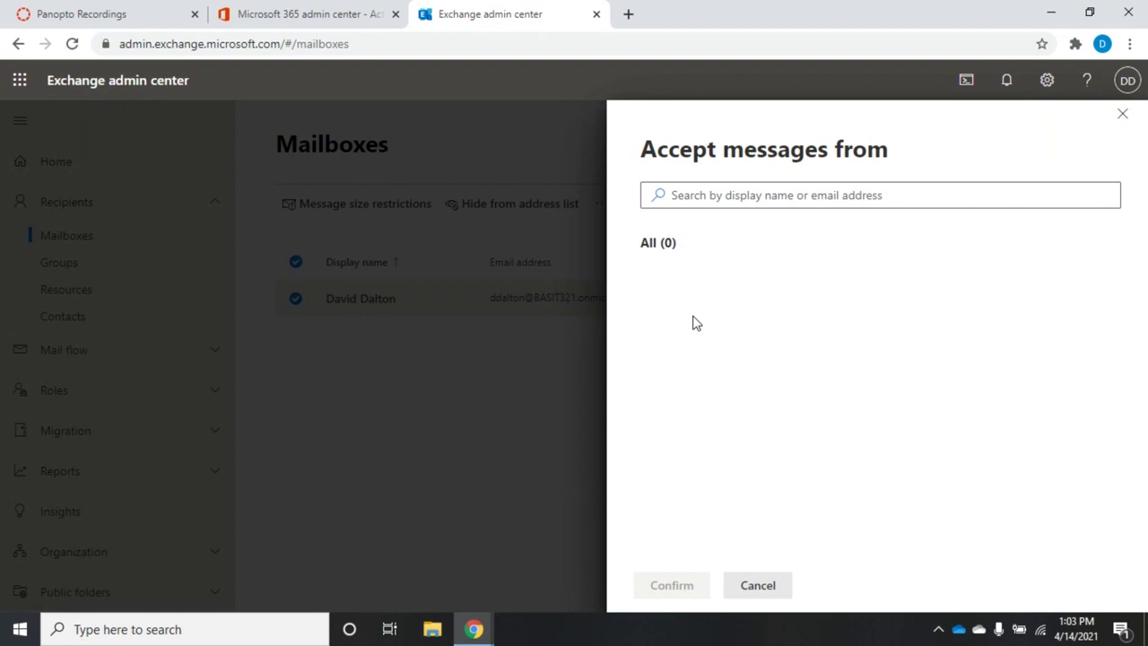
click(758, 588)
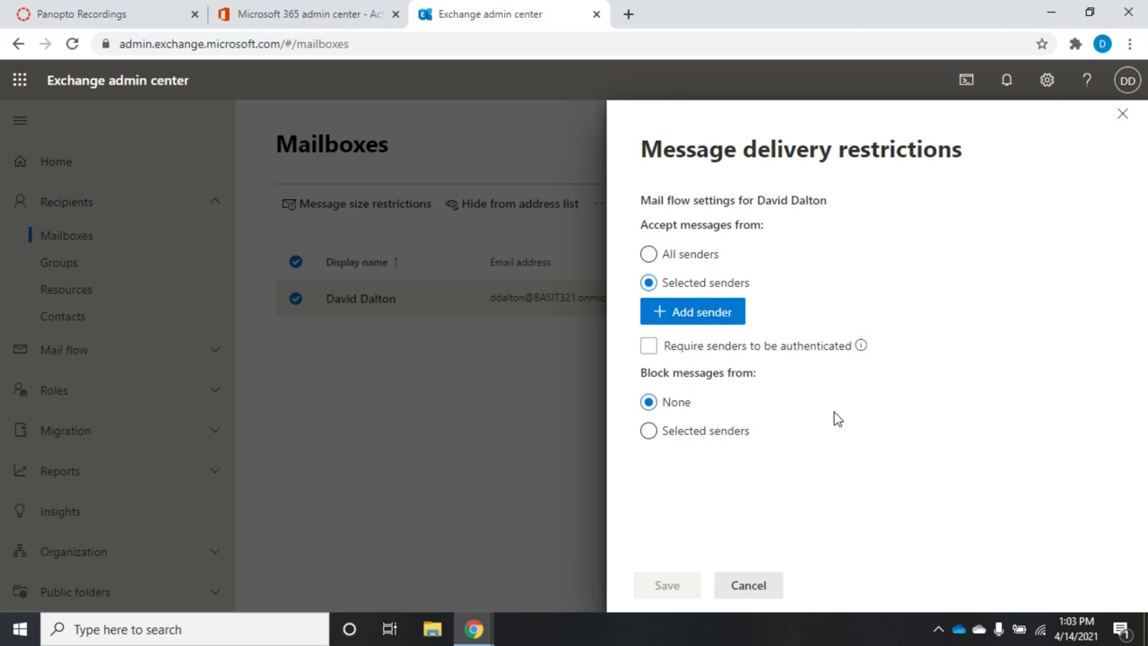
click(680, 315)
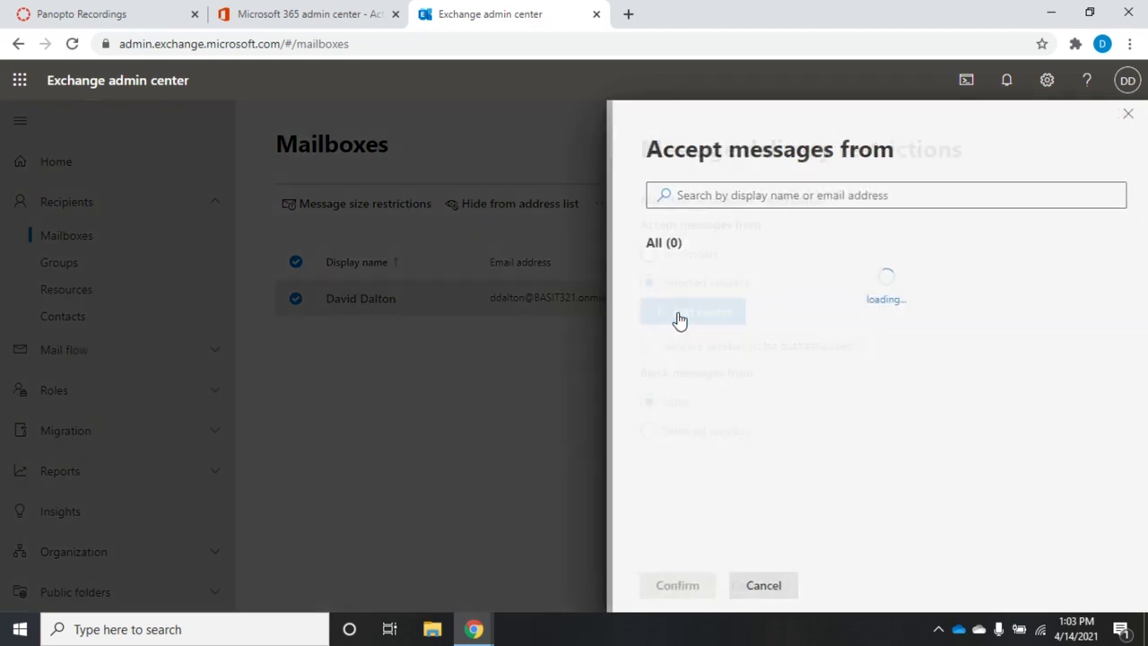
click(787, 194)
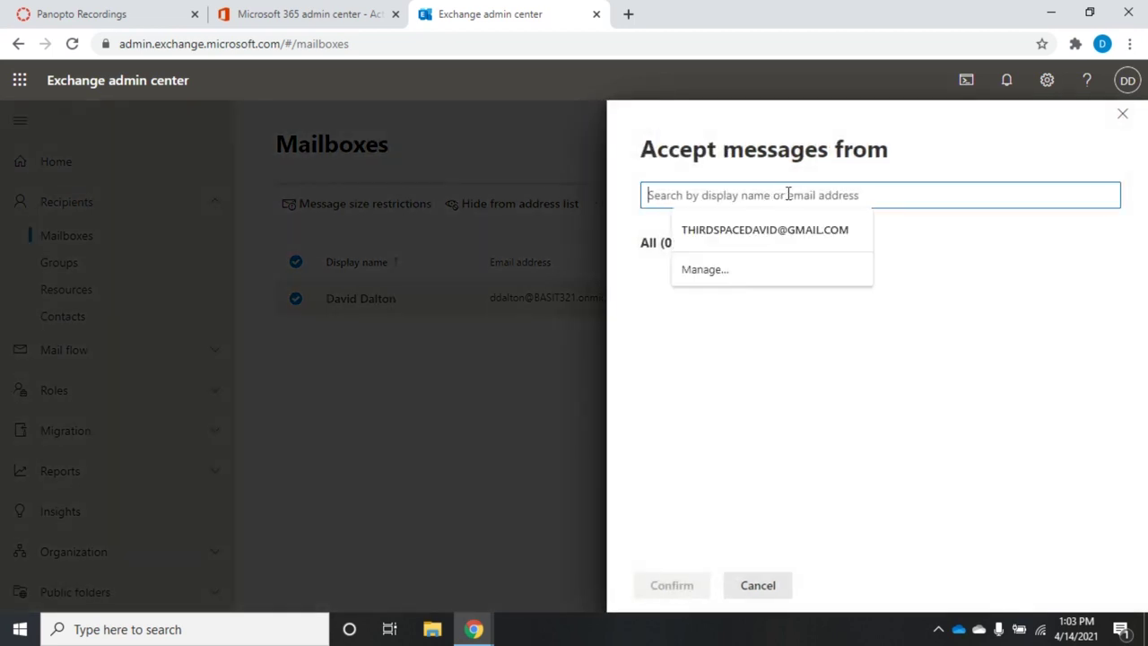
click(763, 229)
text(*)
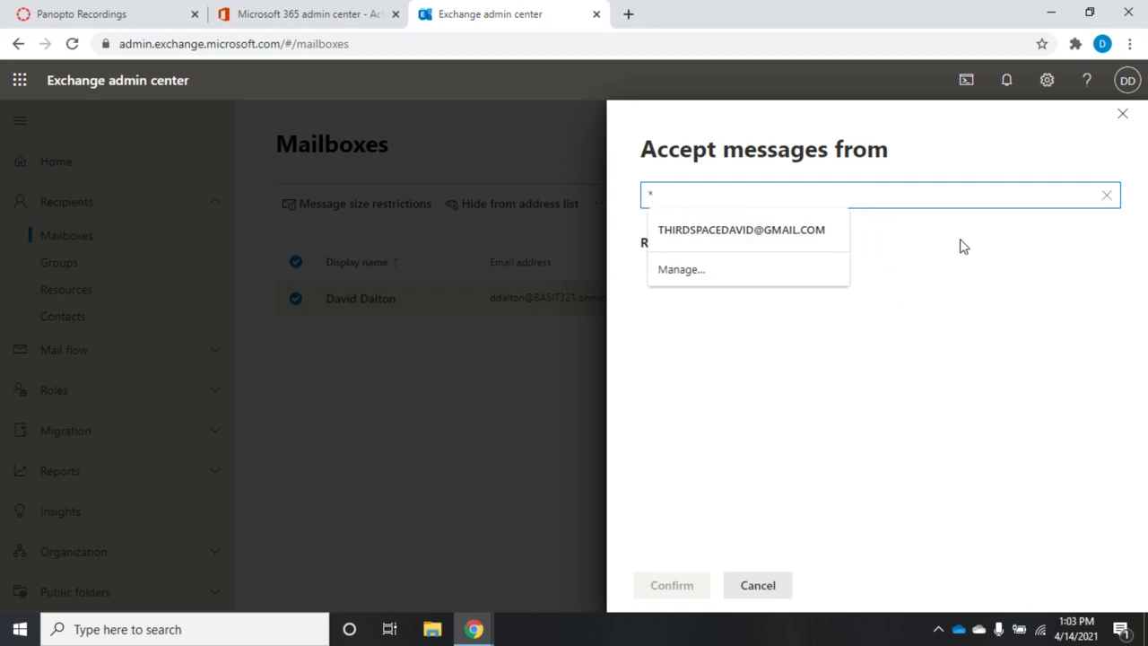
text(@company.com)
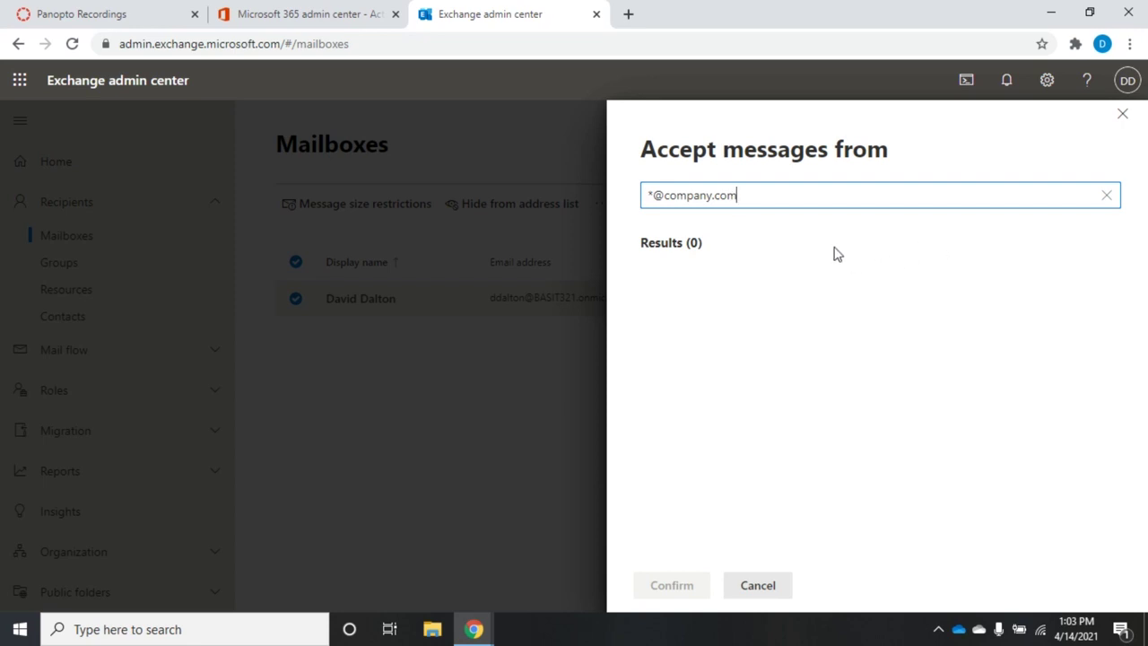
key(BackSpace)
key(BackSpace)
key(BackSpace)
key(BackSpace)
key(BackSpace)
key(BackSpace)
key(BackSpace)
key(BackSpace)
key(BackSpace)
key(BackSpace)
key(BackSpace)
key(BackSpace)
key(BackSpace)
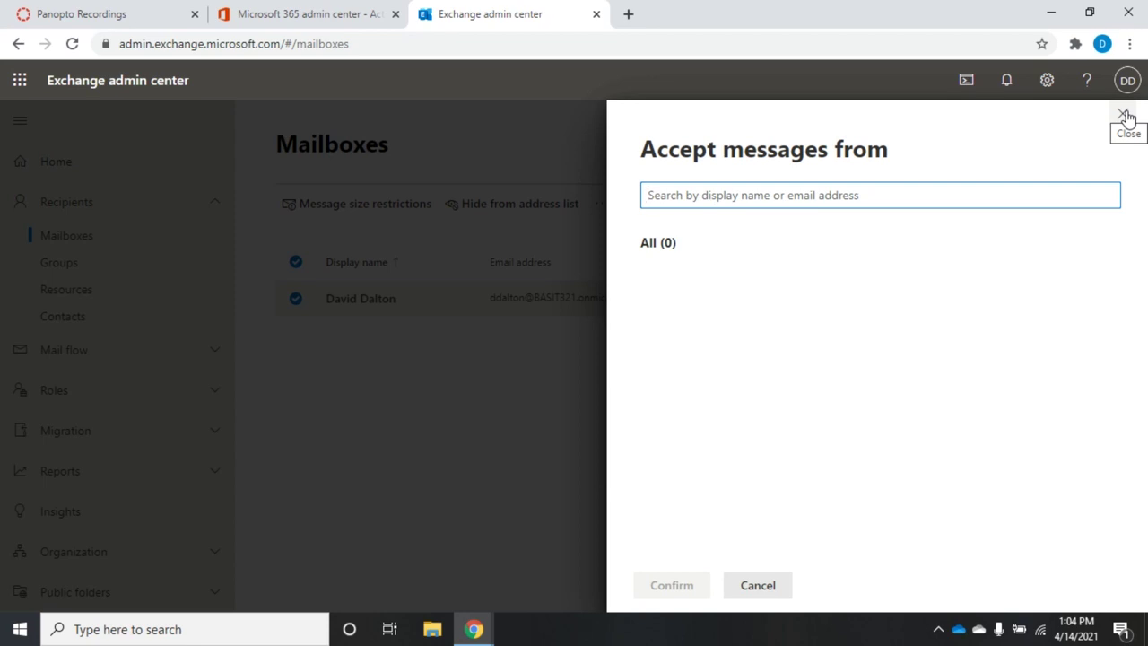
click(1122, 115)
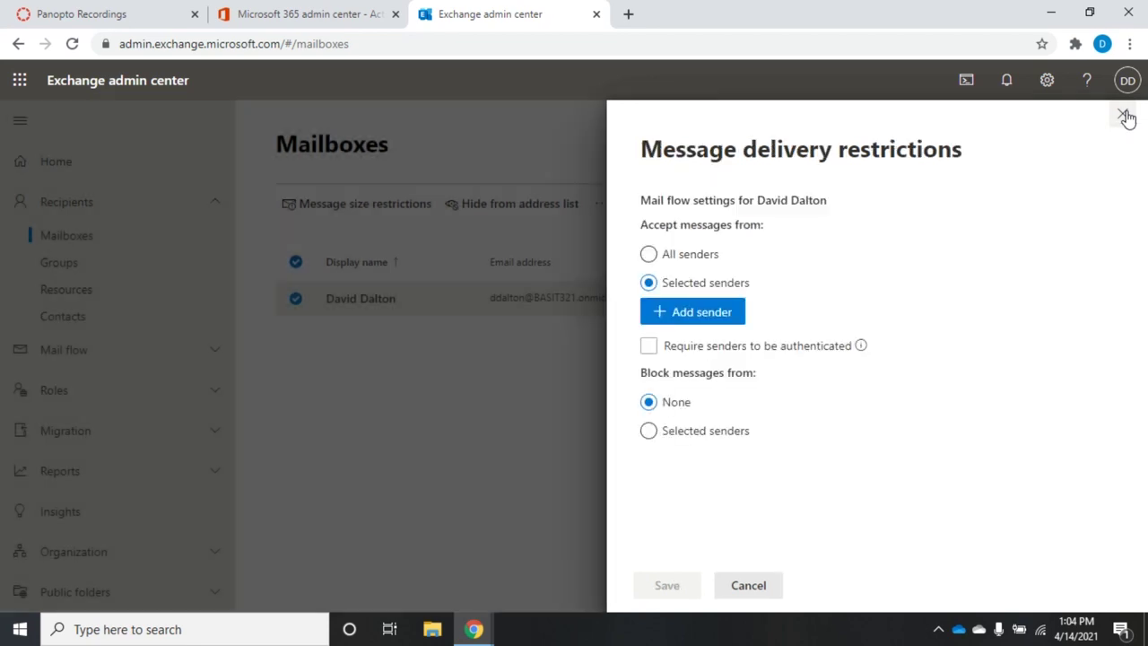
- Revert to accepting mail from all senders, cancel the delivery restriction changes, and exit mail flow settings
click(695, 258)
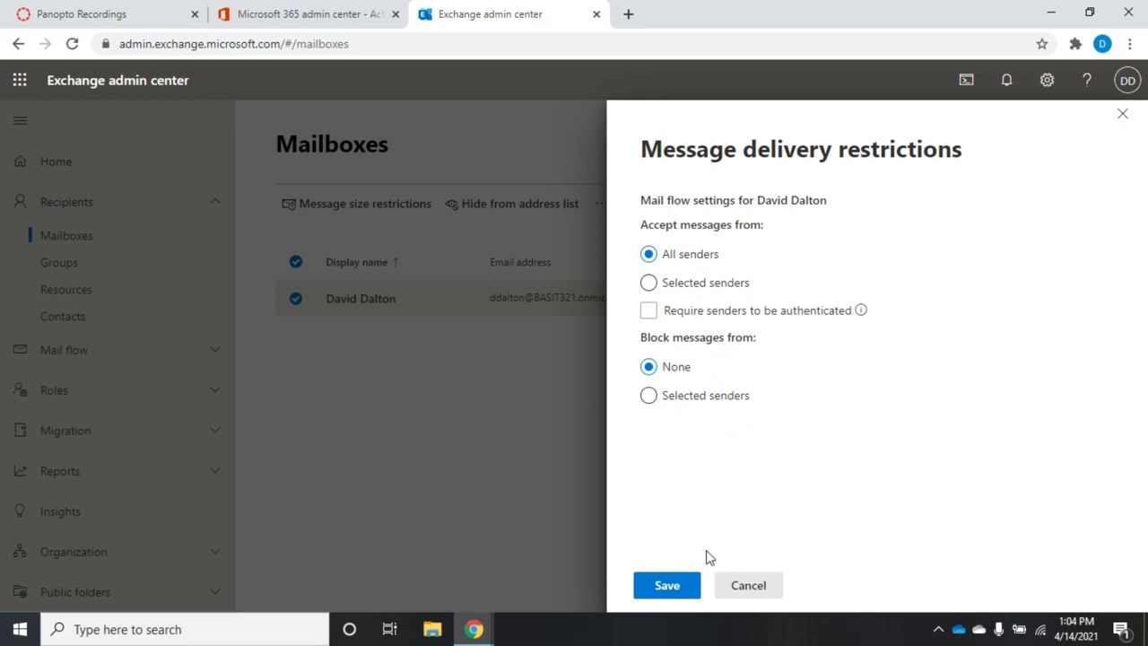
click(743, 586)
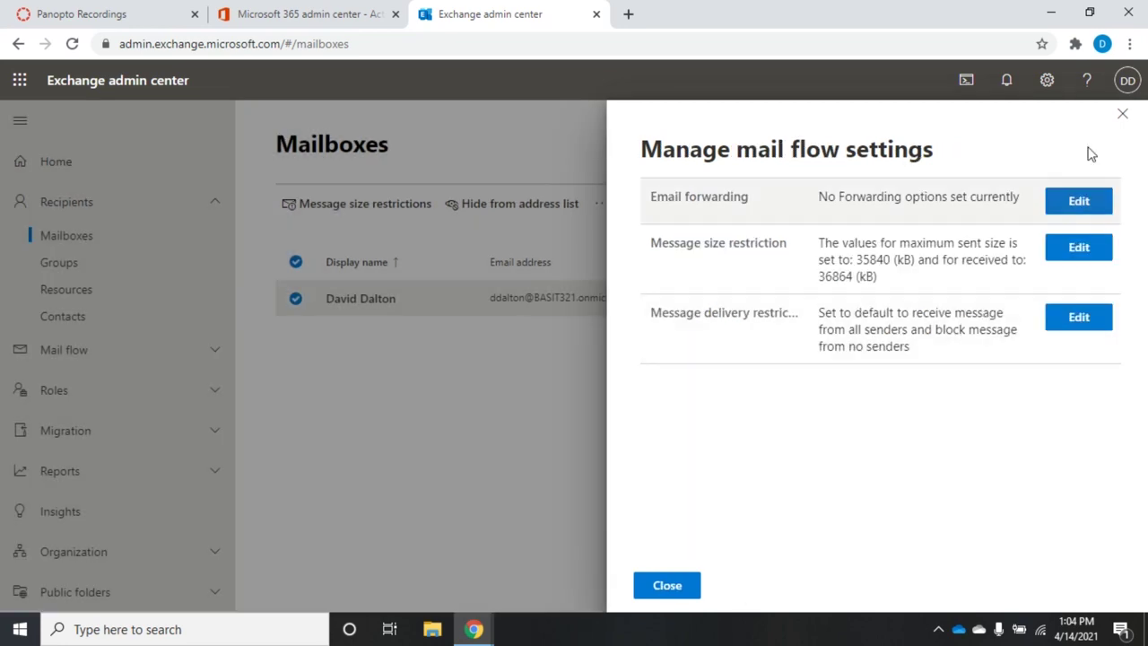
click(1121, 114)
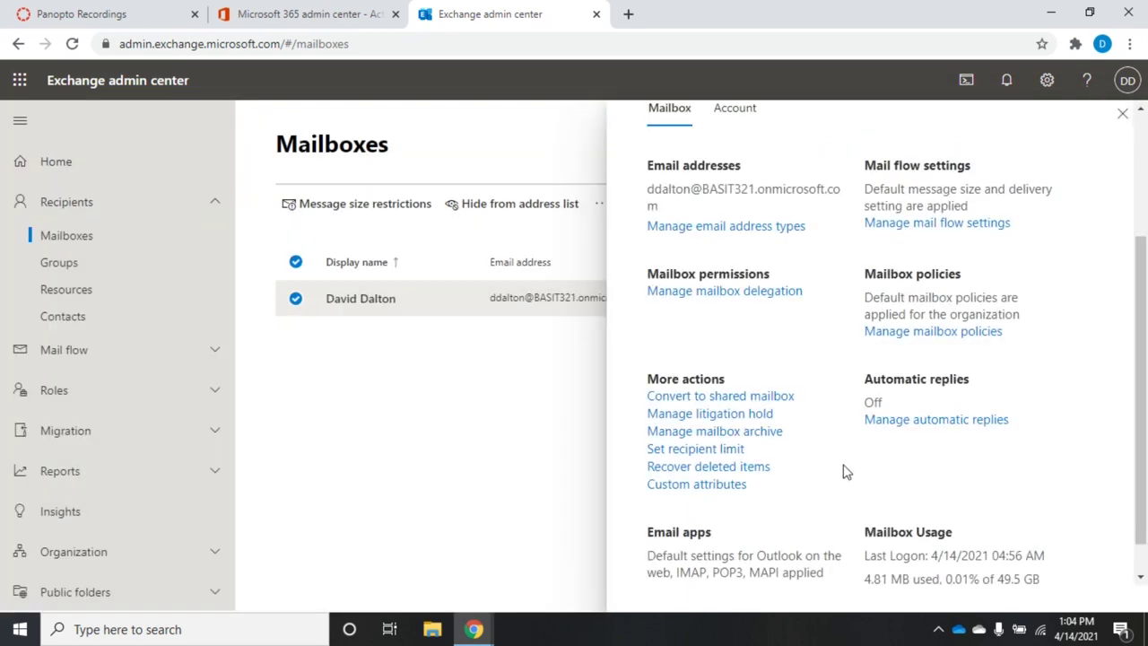
click(918, 333)
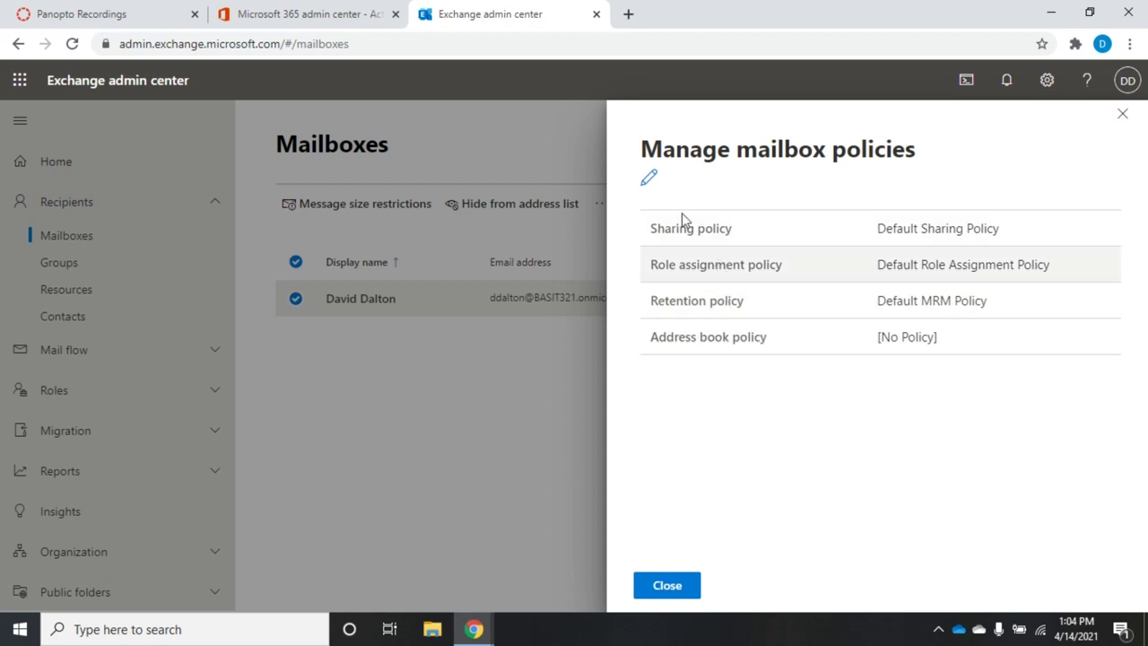
click(649, 182)
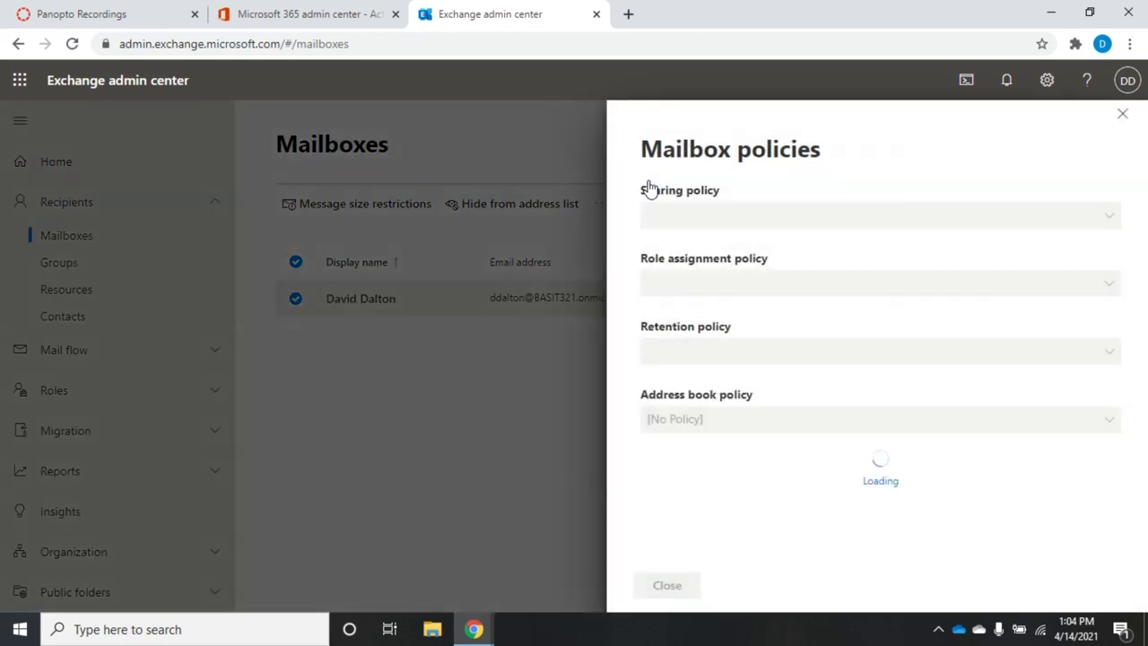
click(1110, 219)
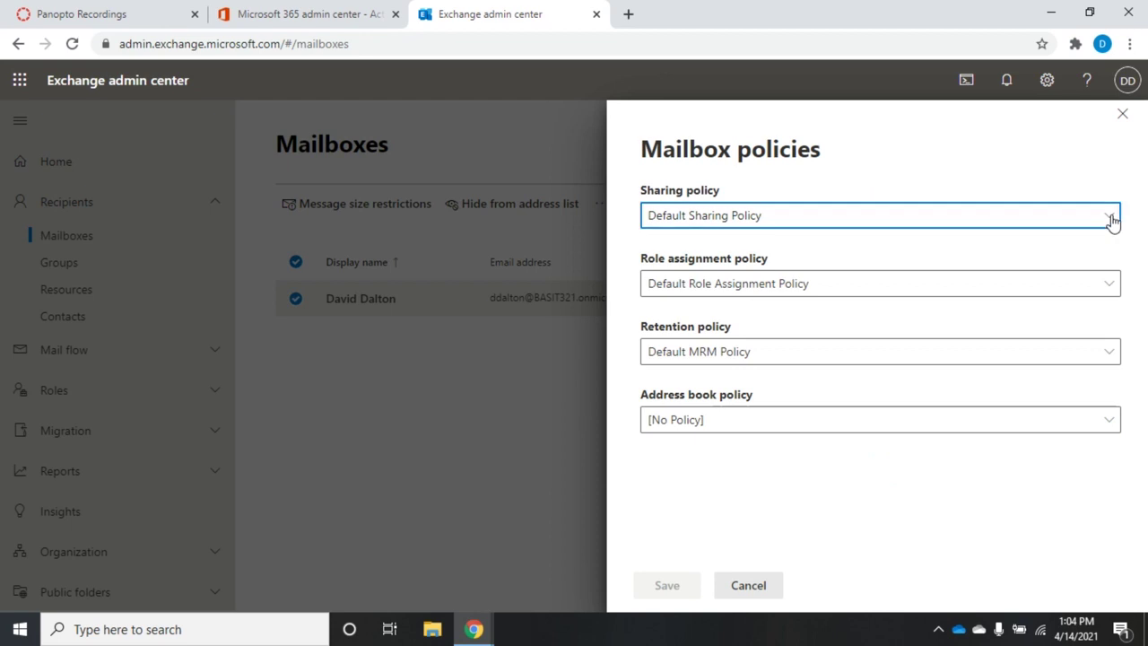
click(1111, 221)
click(742, 596)
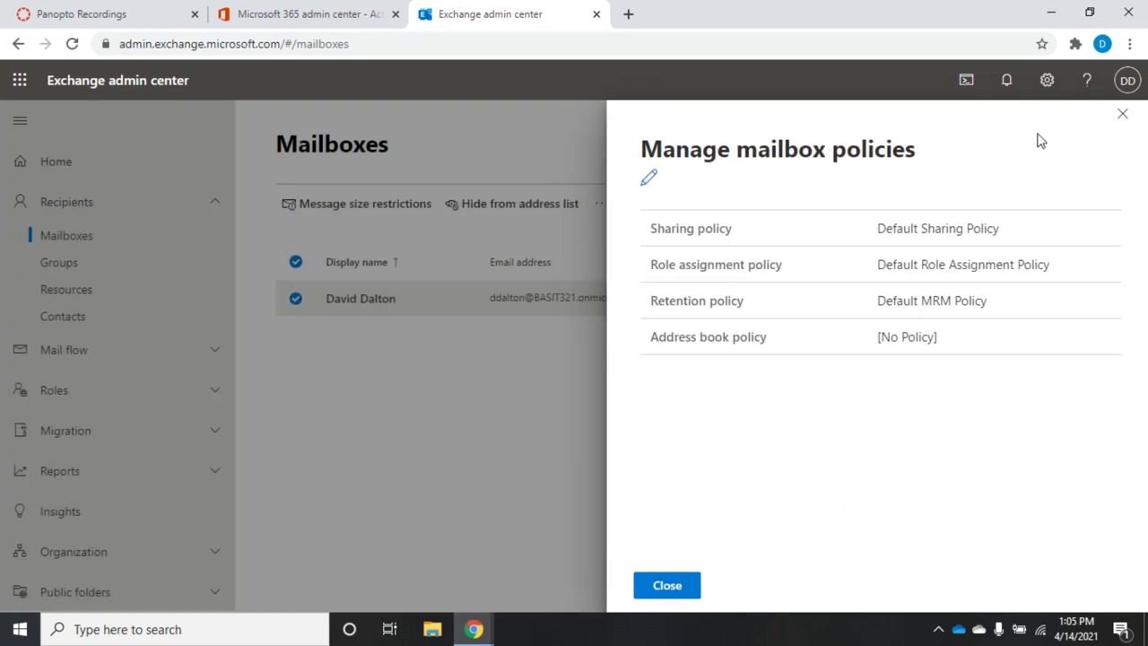
click(1124, 116)
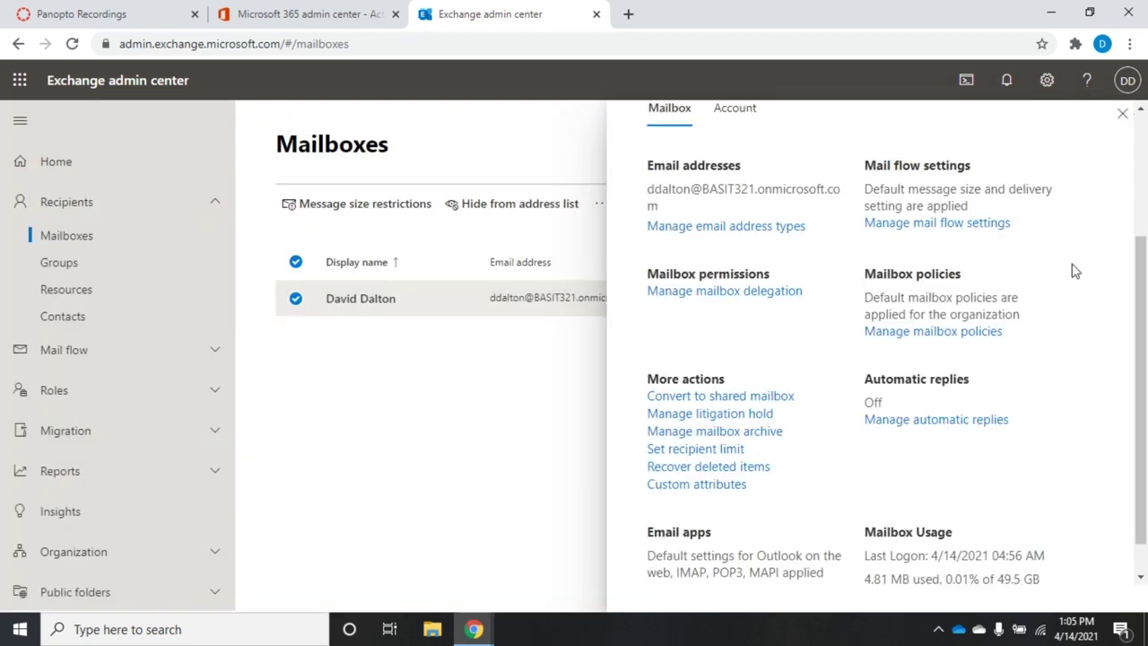
- Close the mailbox details pane, leaving the Mailboxes list with the single user mailbox
scroll(1140, 362, down, 1)
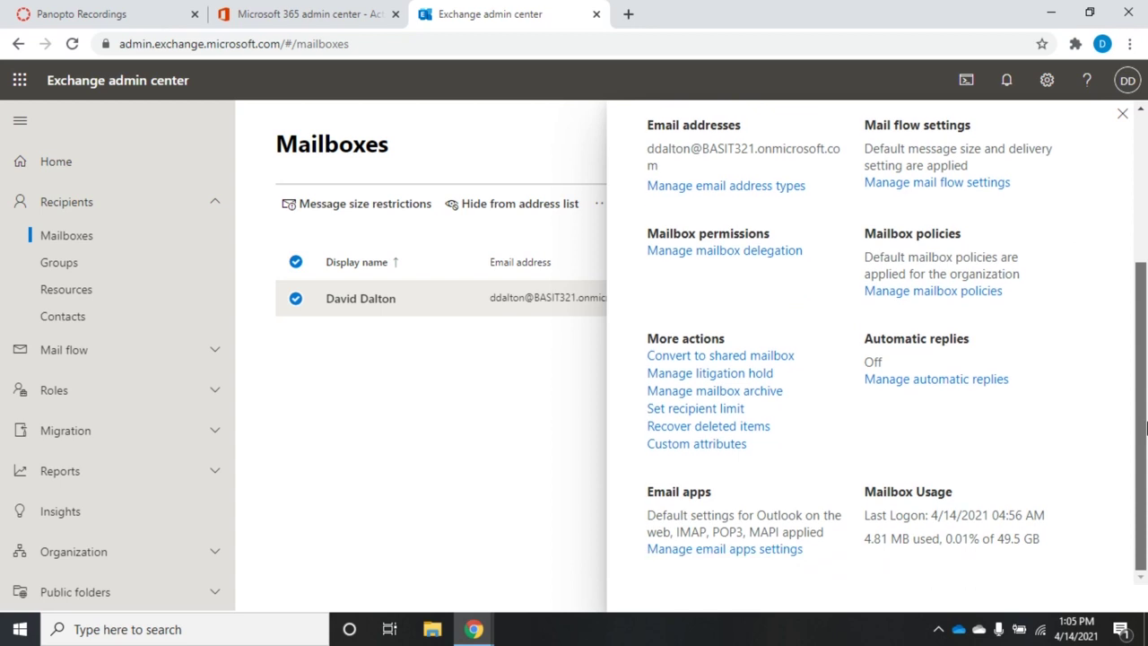
scroll(1140, 363, up, 3)
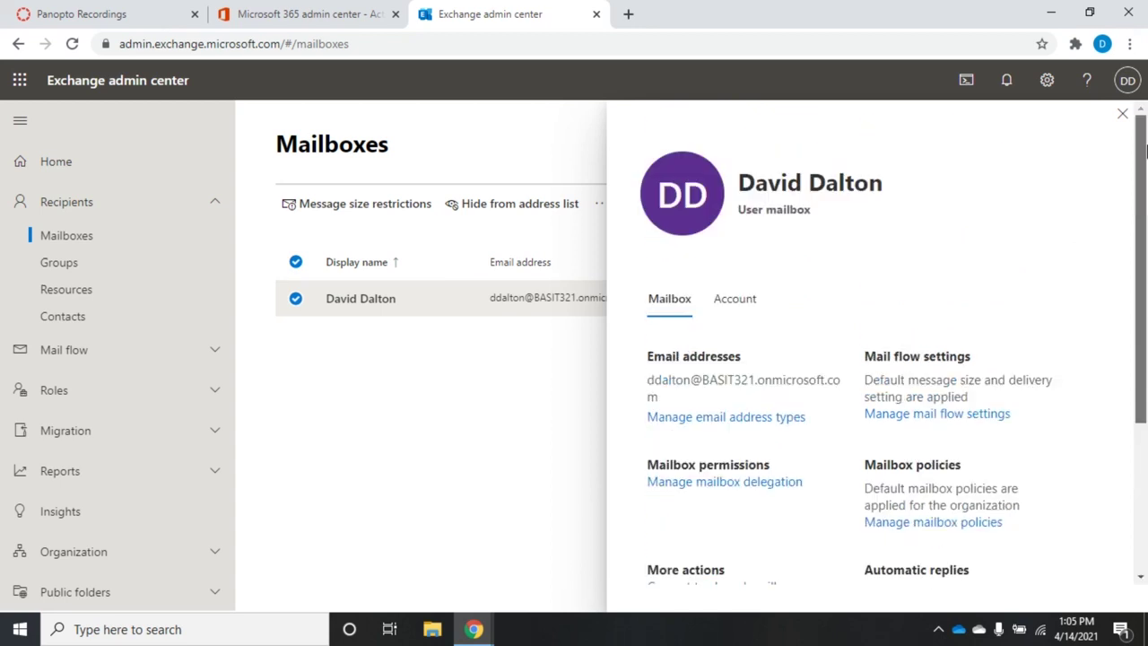
click(1121, 114)
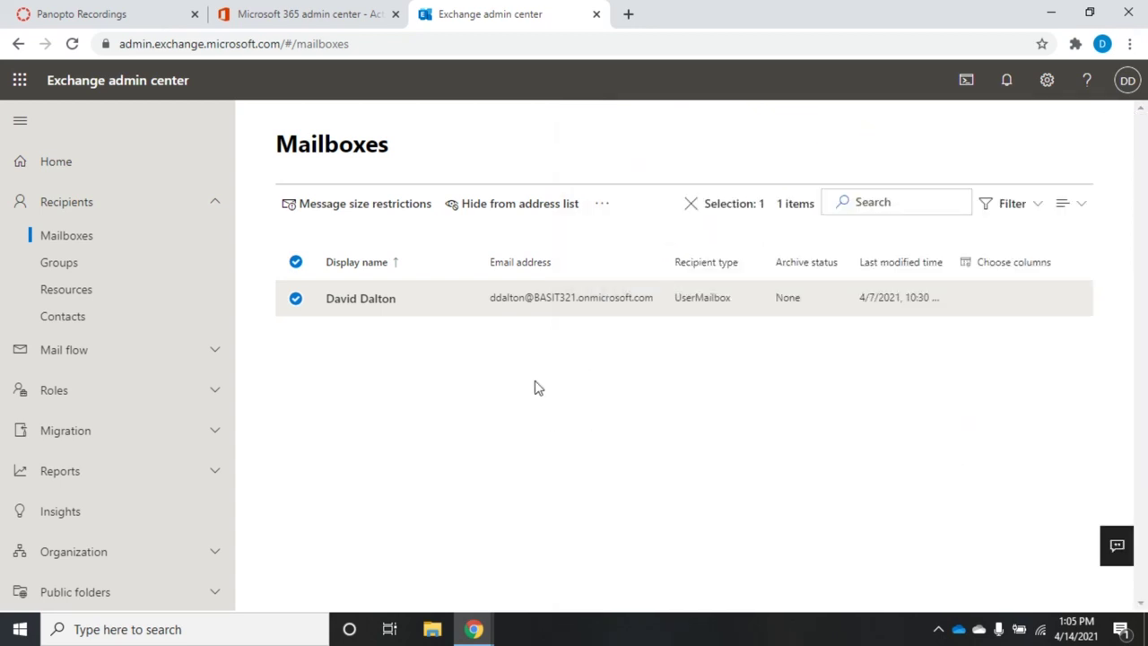